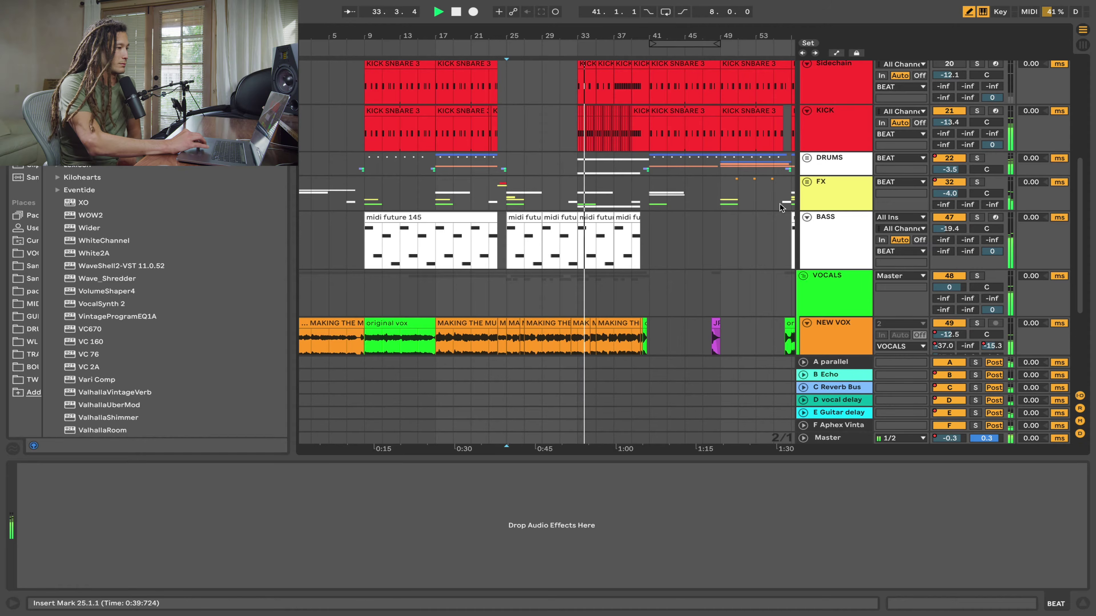
Review the arrangement's tracks and sections while the song plays through the part starting at bar 41, then place the insert mark on the 808 track at bar 63
left_click(807, 158)
left_click(807, 157)
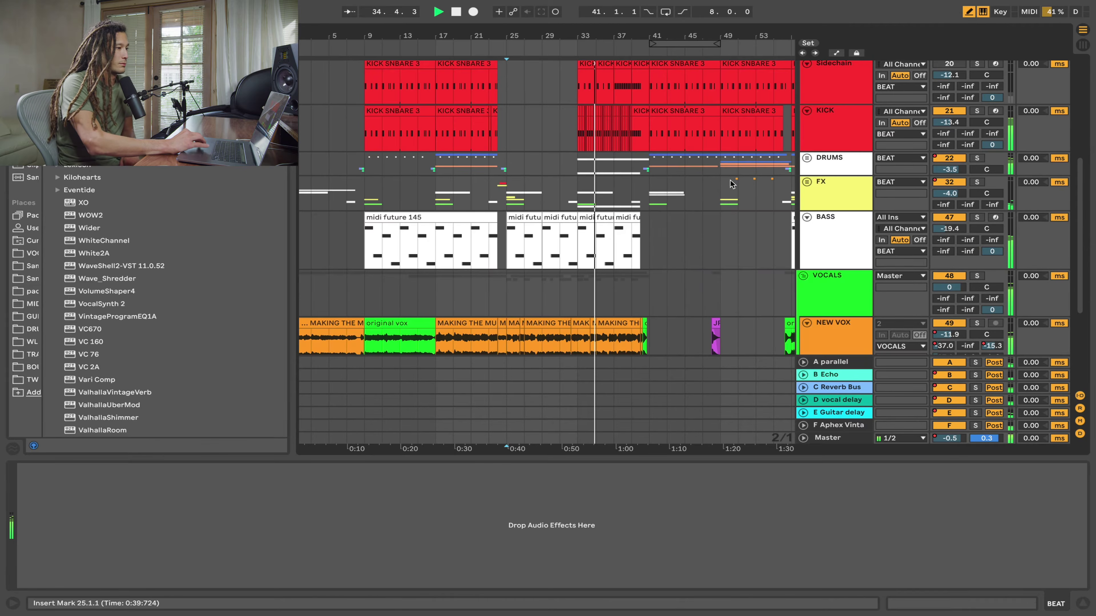
scroll(664, 196, "down", 2)
scroll(664, 198, "up", 5)
scroll(665, 198, "up", 5)
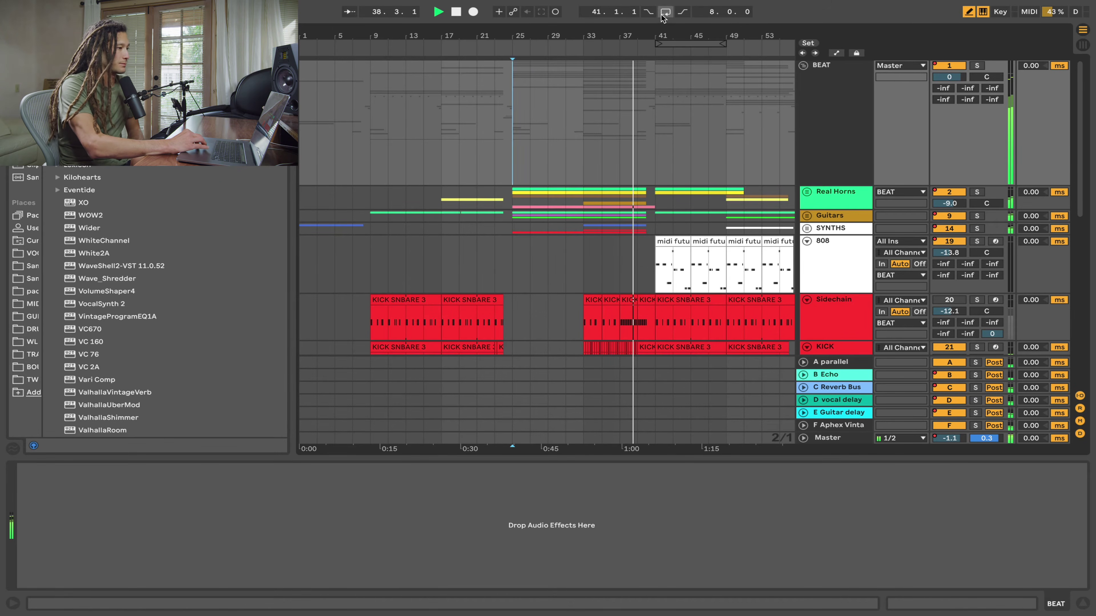
left_click(665, 198)
scroll(664, 198, "right", 2)
left_click_drag(607, 38, 593, 38)
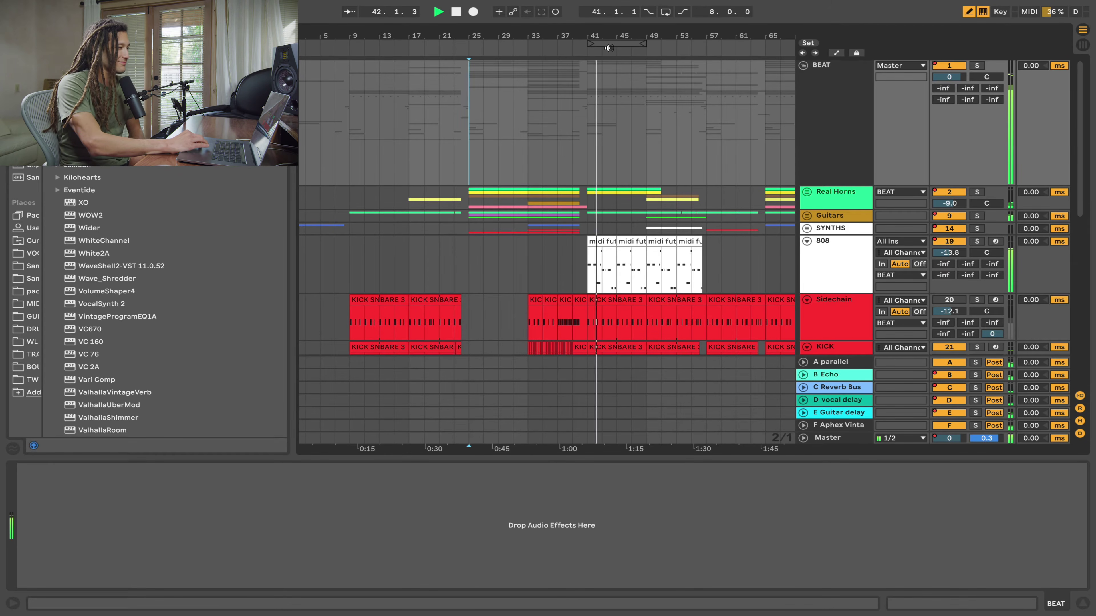
left_click_drag(619, 38, 565, 38)
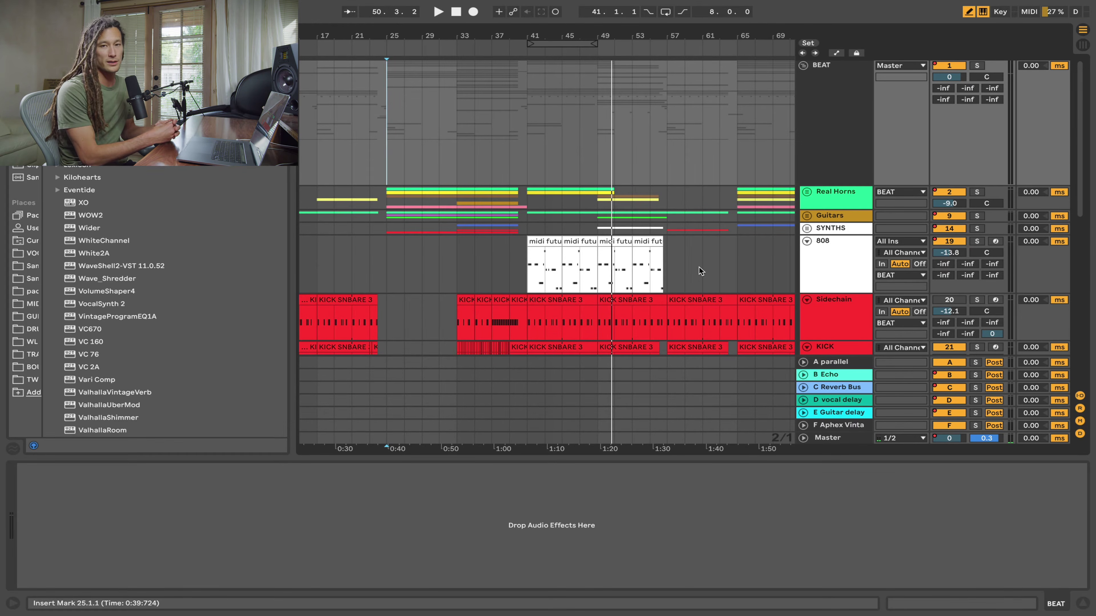
key("minus")
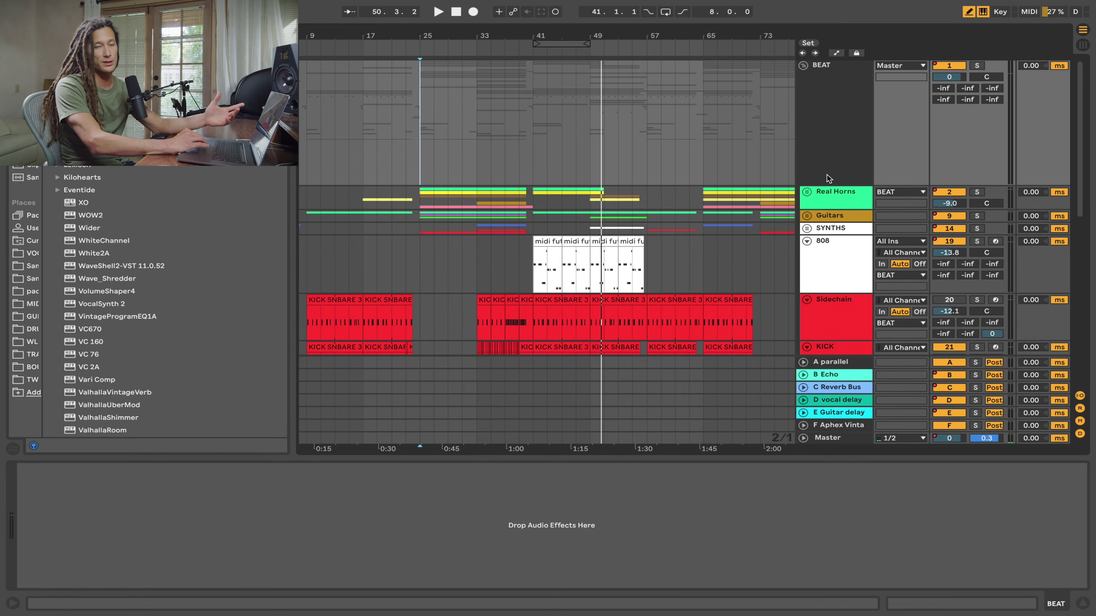
left_click(689, 272)
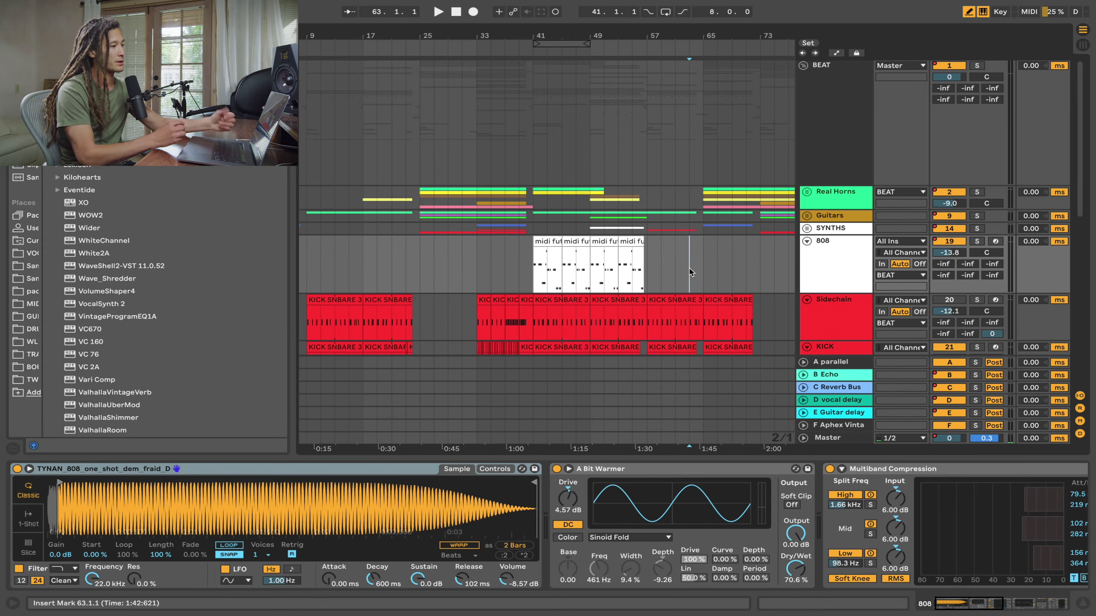
Unfold the Guitars group and examine the clips on its MATA GT, SKANK ELEC, acoustic and BASS GTR tracks around bar 25
left_click(809, 215)
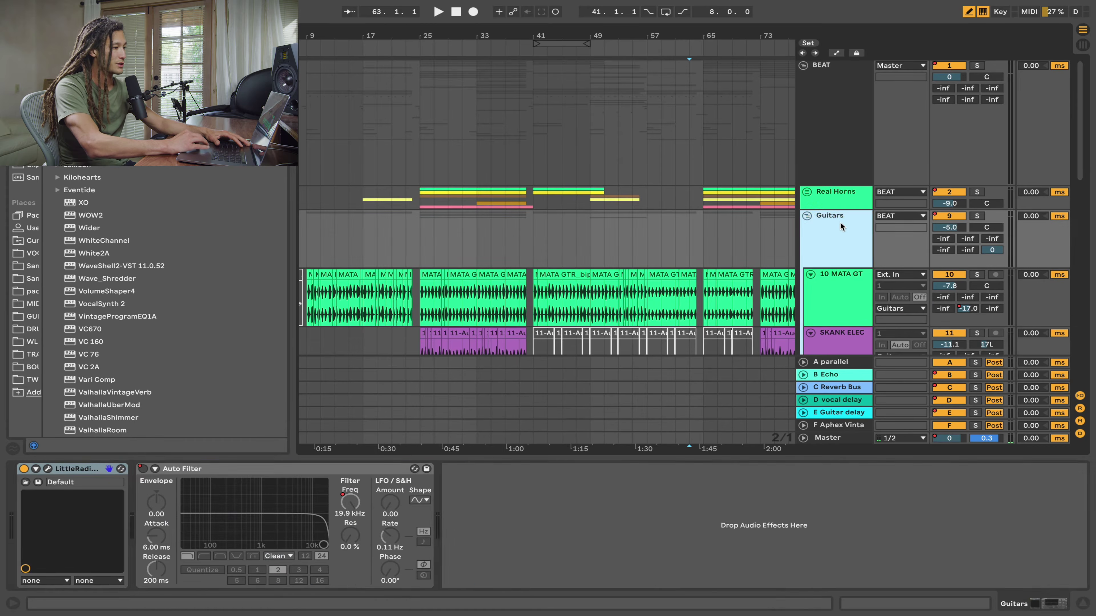
scroll(635, 256, "right", 3)
scroll(635, 255, "down", 1)
scroll(635, 256, "left", 5)
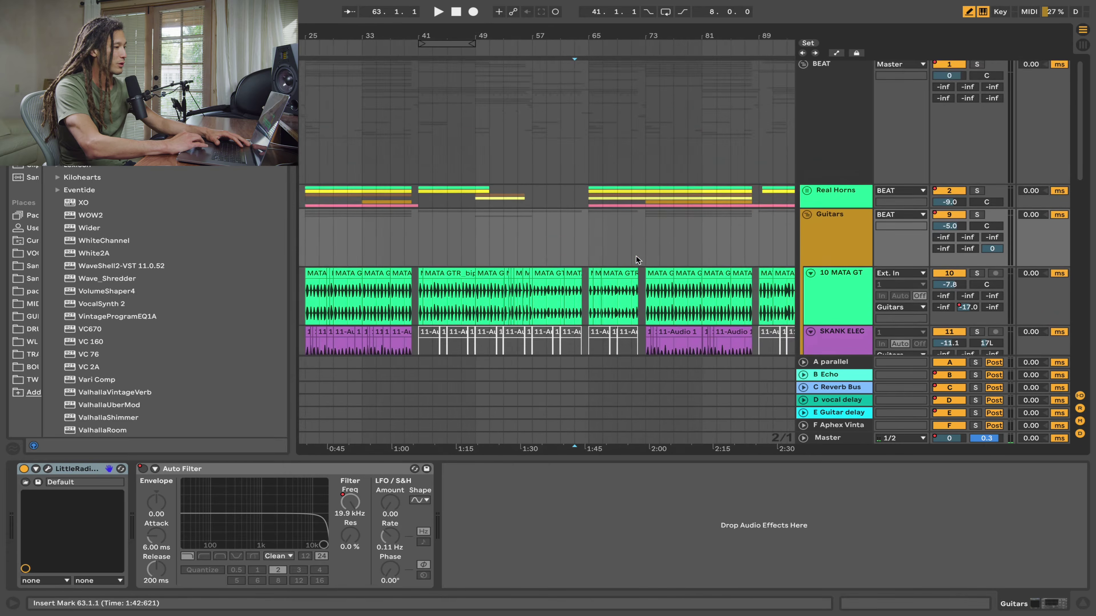
scroll(635, 255, "down", 5)
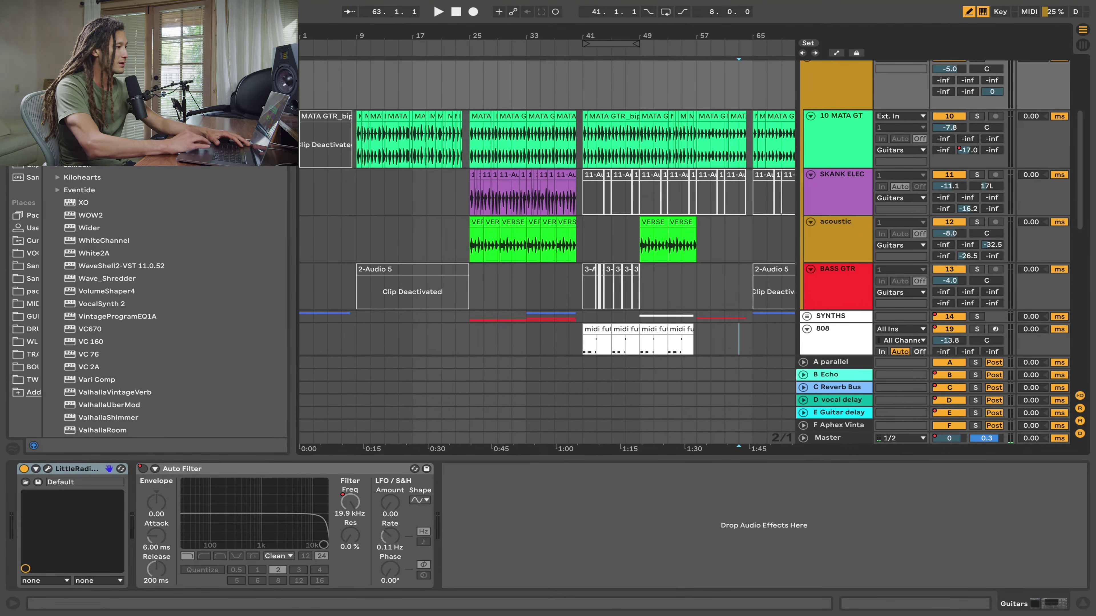
scroll(518, 255, "up", 5)
scroll(518, 255, "down", 2)
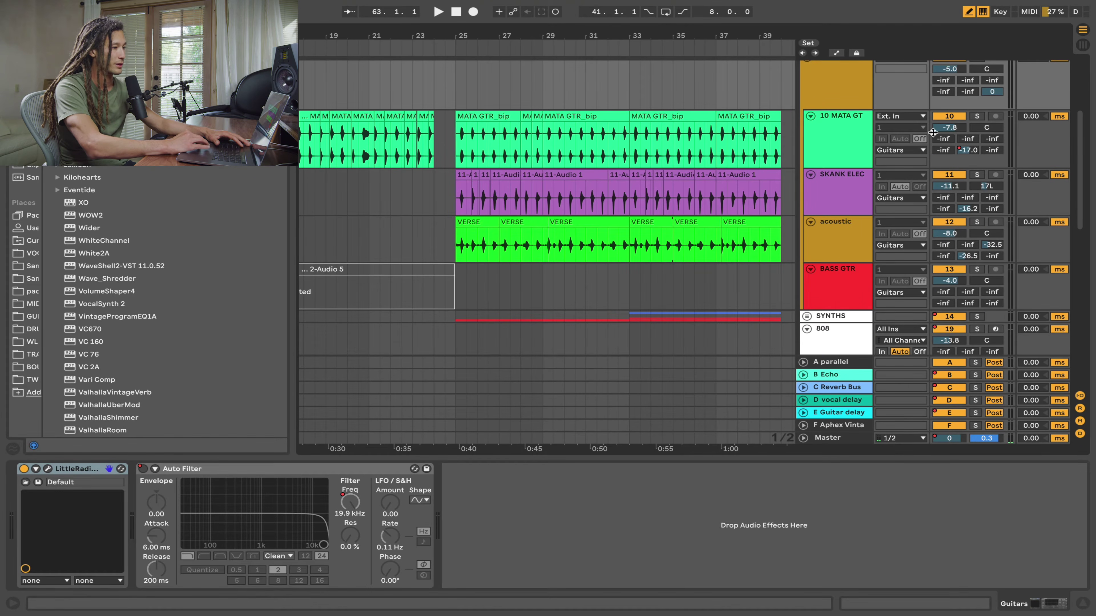
Loop bars 25 to 33 and audition the 10 MATA GT guitar track soloed
left_click(983, 116)
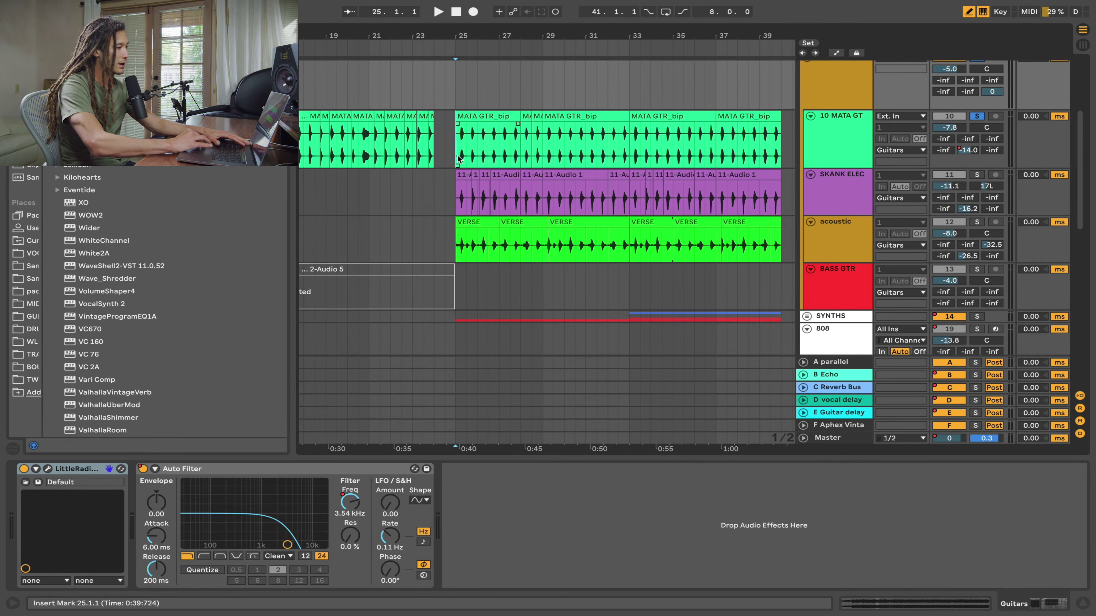
left_click_drag(458, 155, 542, 149)
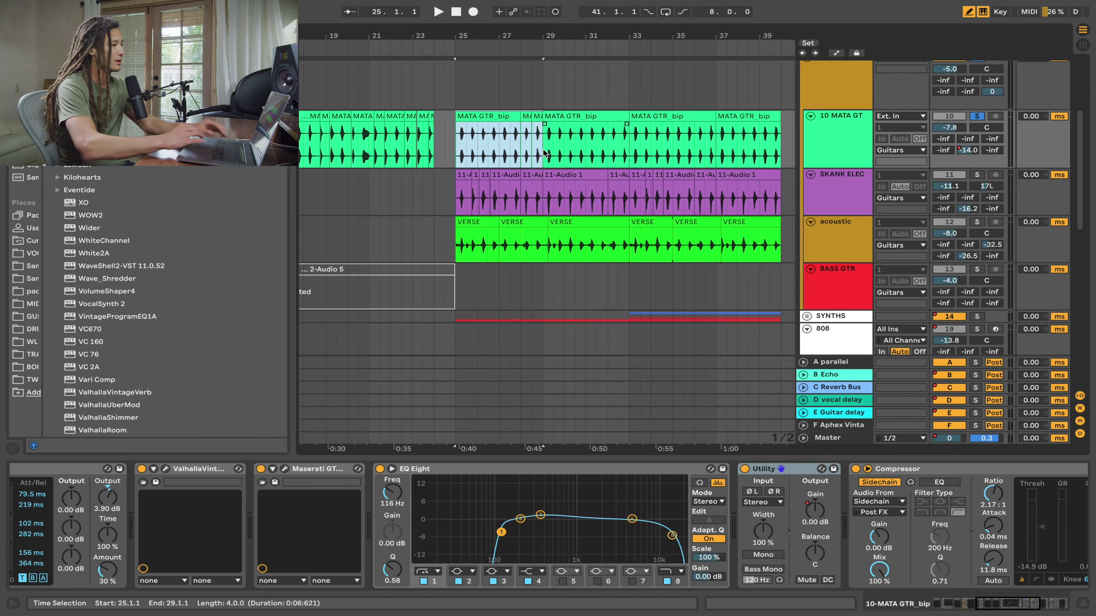
key("ctrl+l")
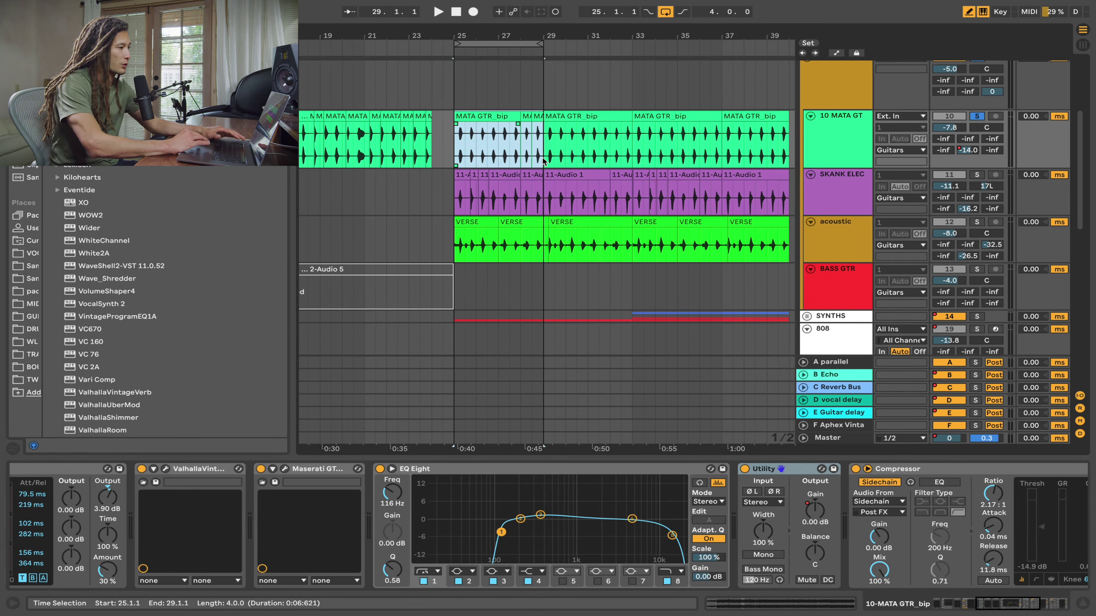
left_click_drag(543, 160, 633, 222)
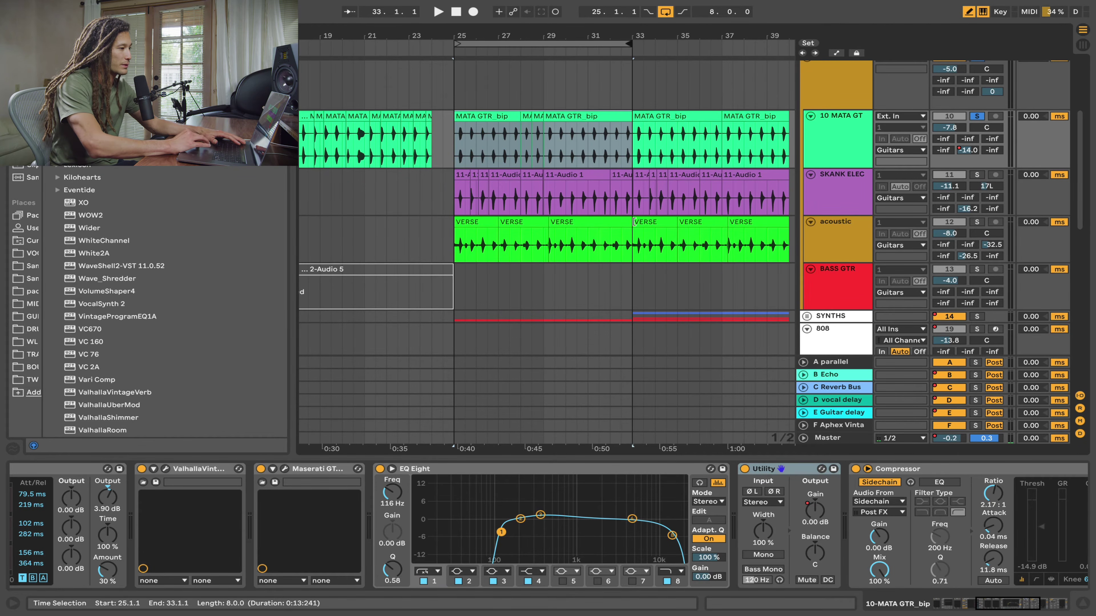
left_click_drag(634, 150, 450, 139)
key("space")
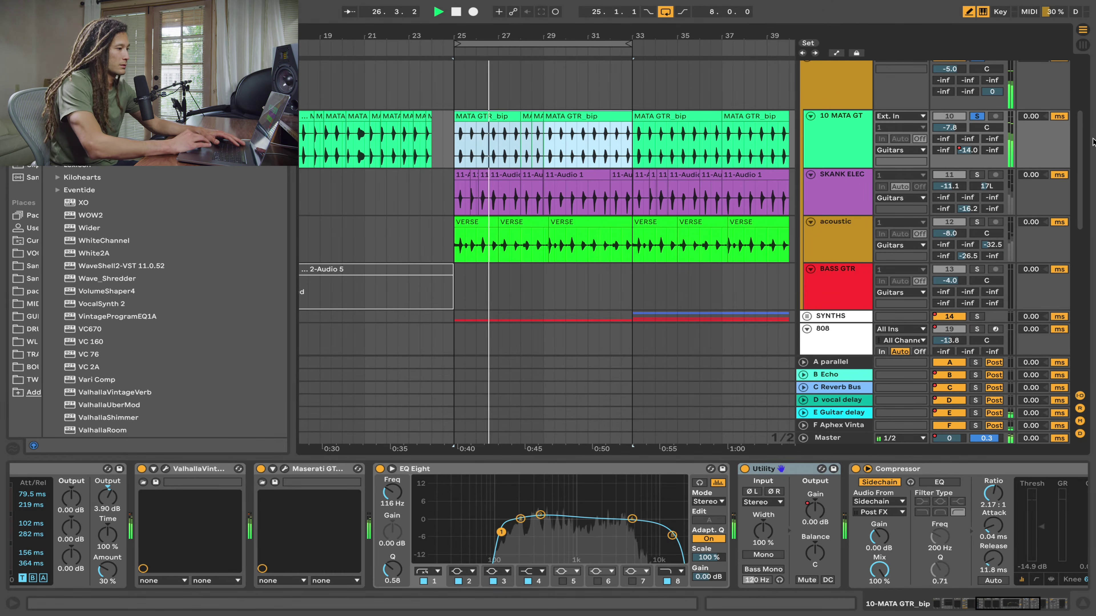
left_click(832, 133)
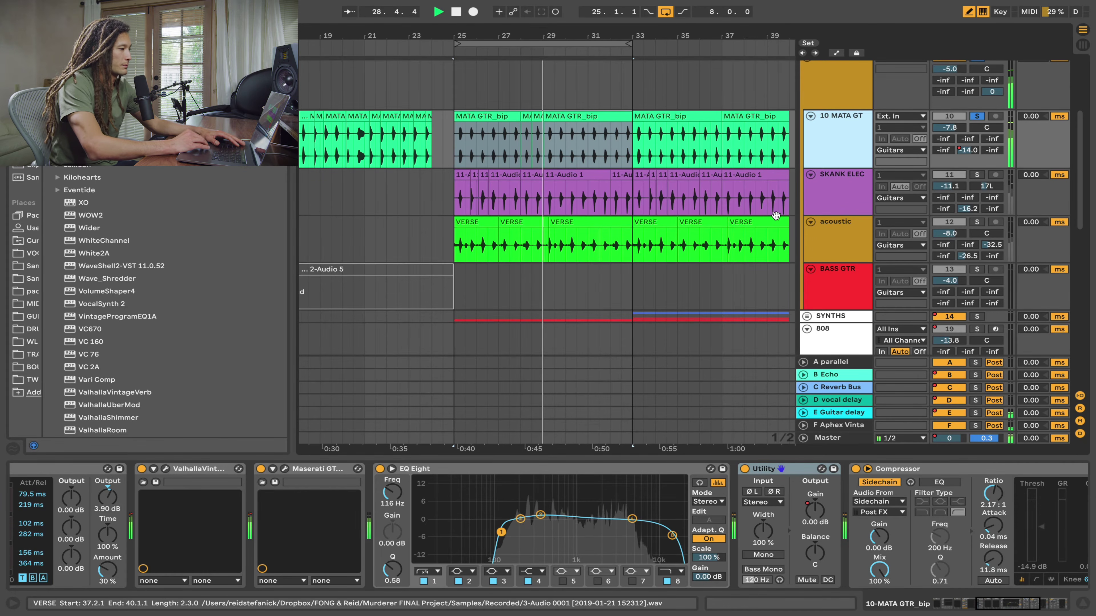
key("space")
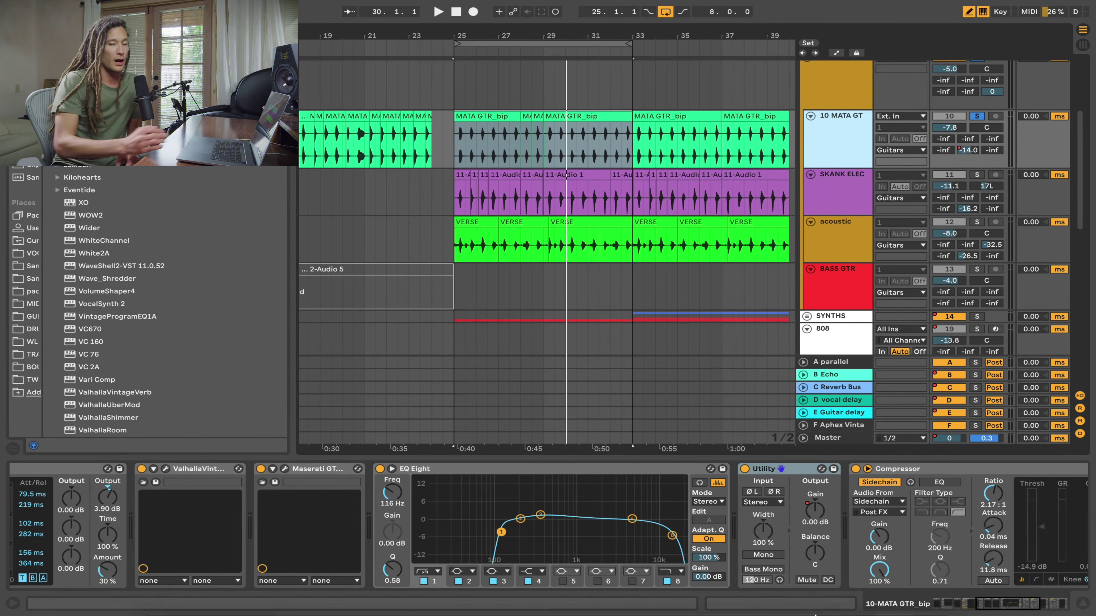
Examine the device chain on the 10 MATA GT track, from the spiff plug-in through to the sidechained Compressor
mouse_move(818, 613)
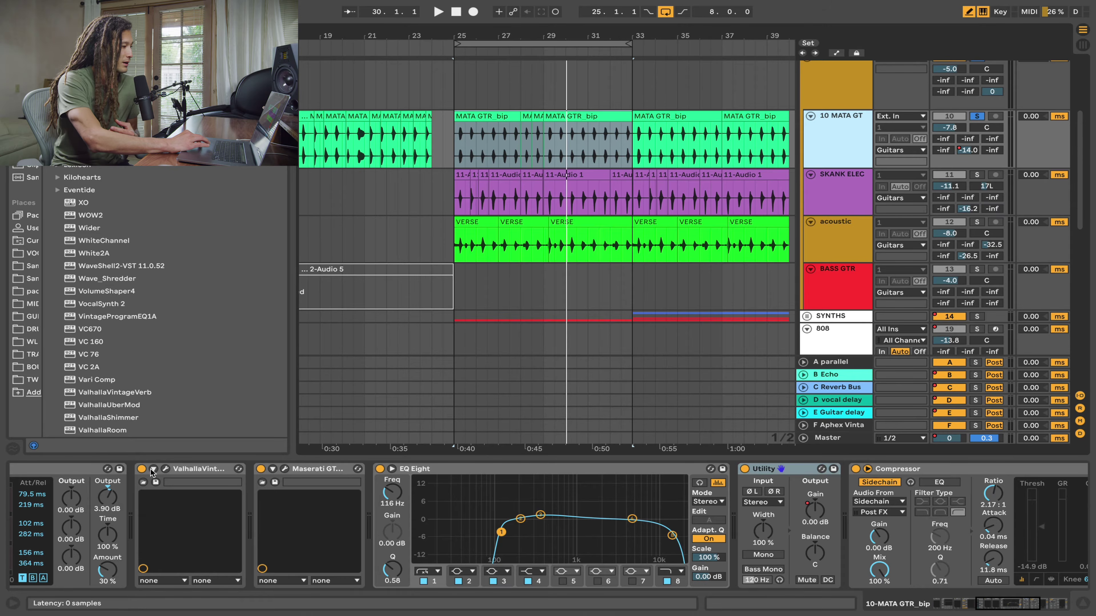
left_click(166, 470)
left_click(167, 469)
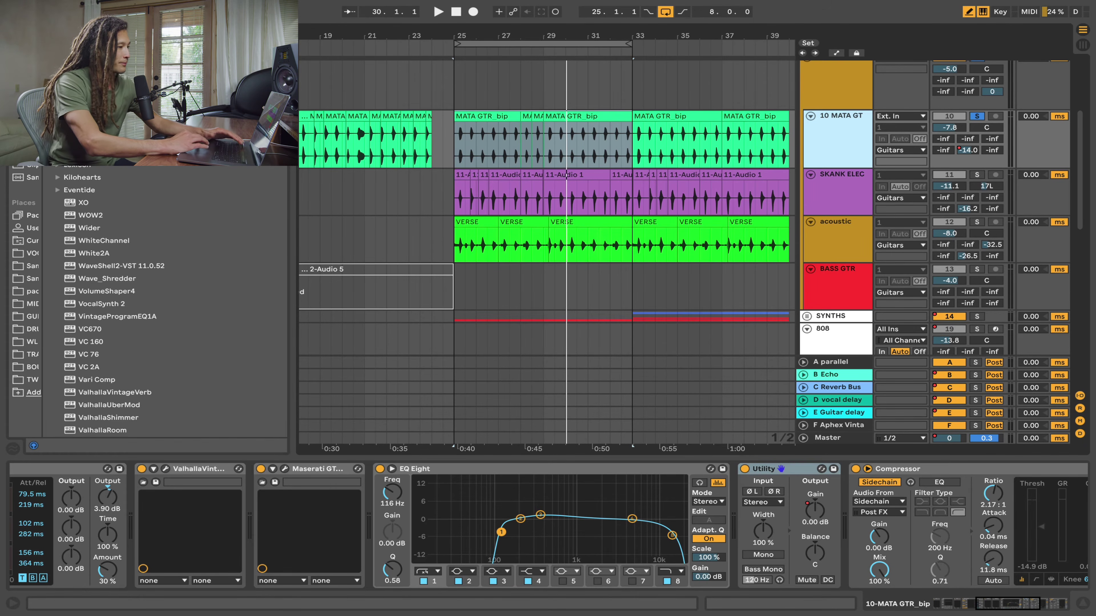
scroll(558, 513, "left", 10)
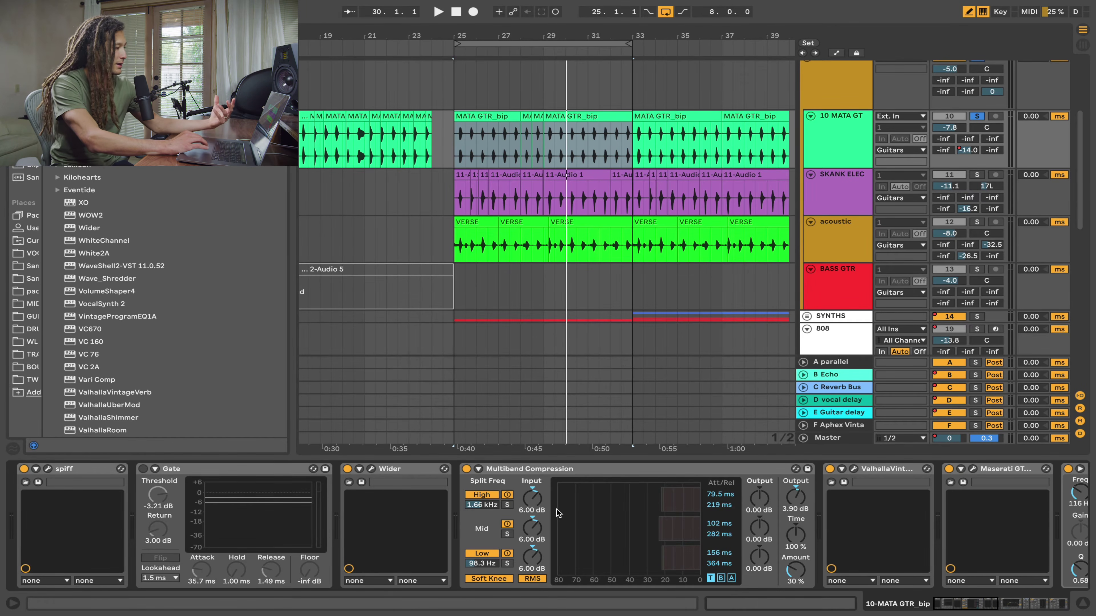
scroll(697, 503, "right", 15)
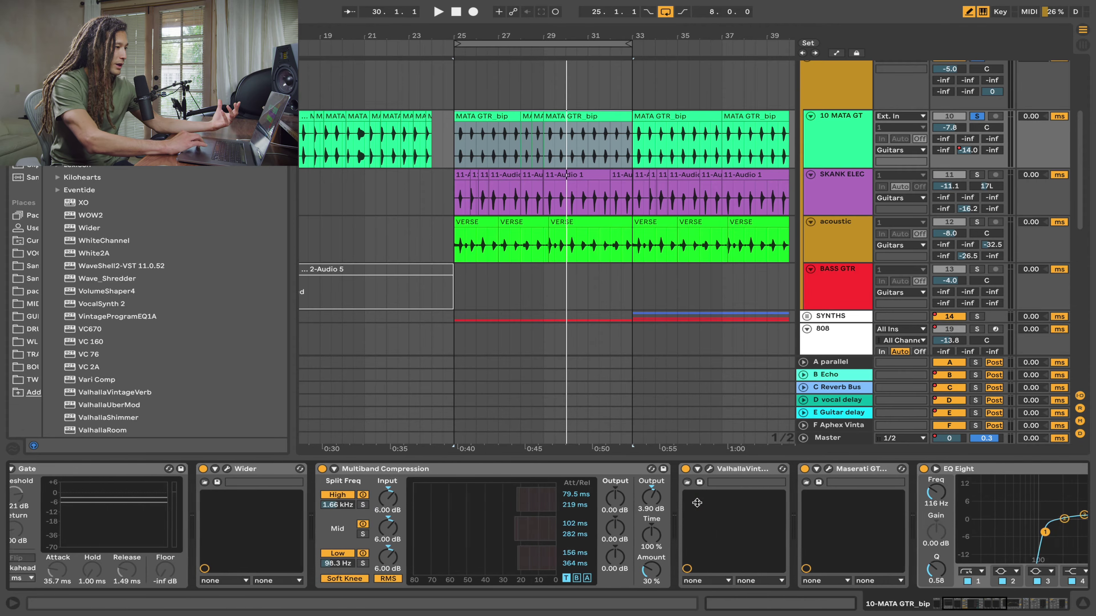
mouse_move(875, 6)
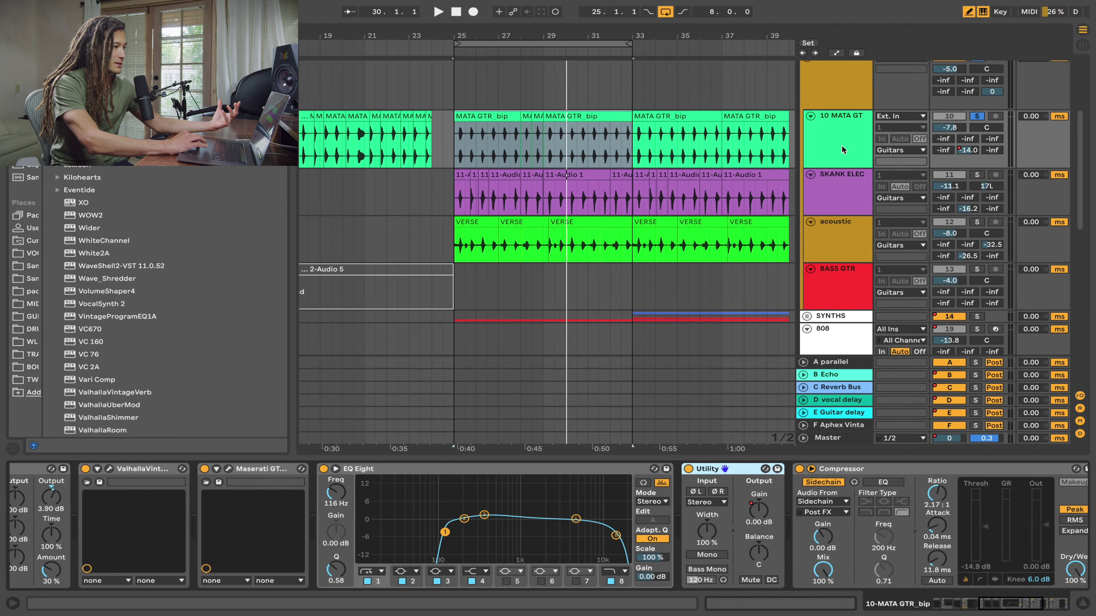
Audition the E Guitar delay return soloed and show its Echo and EQ Eight devices, then clear the solo
key("space")
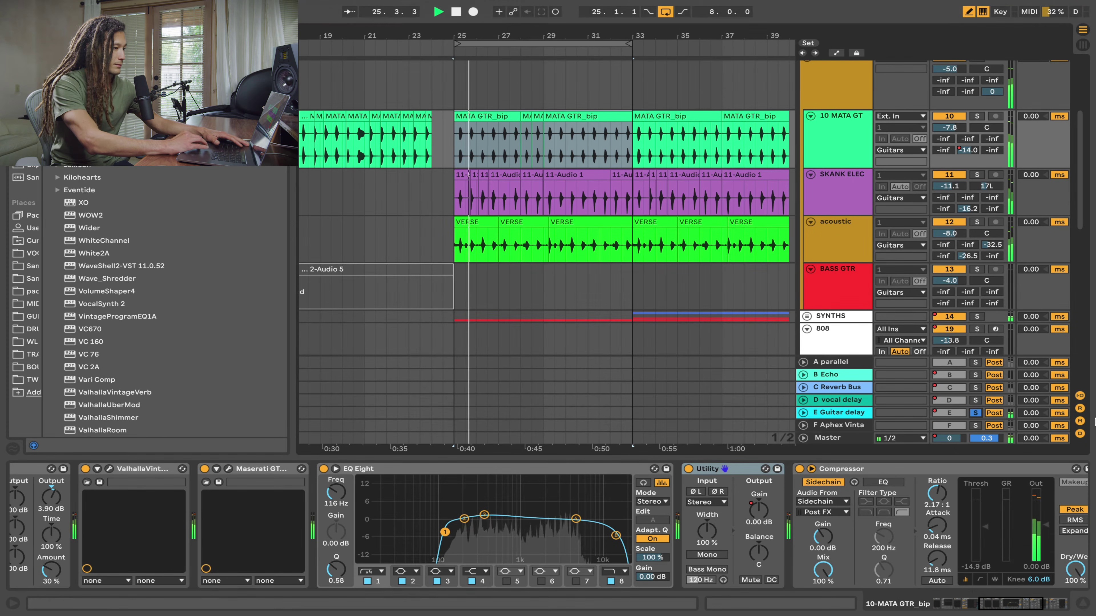
left_click(832, 414)
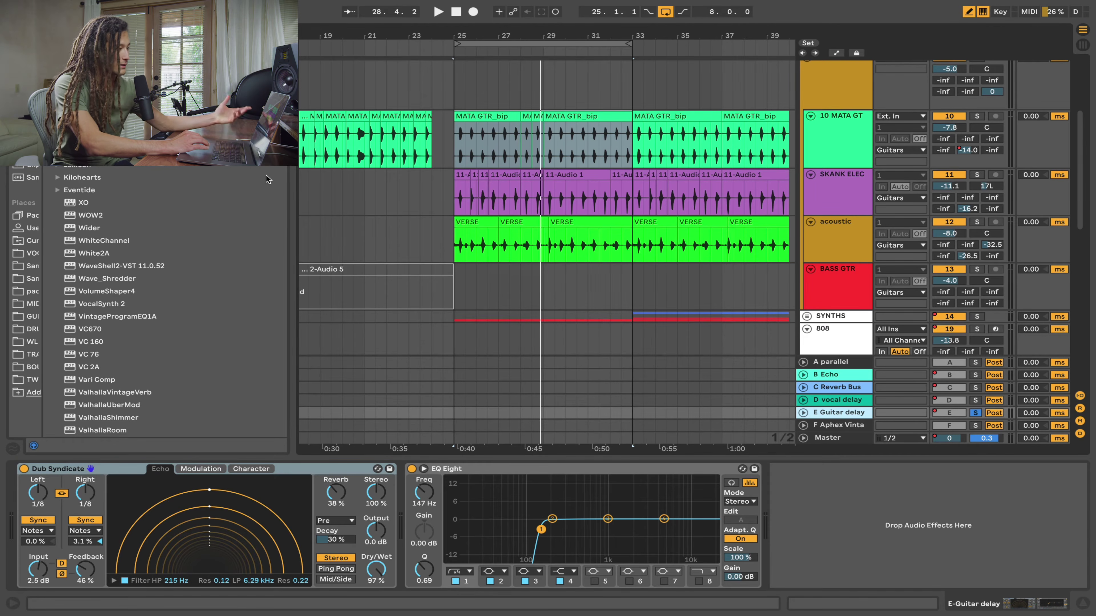
key("space")
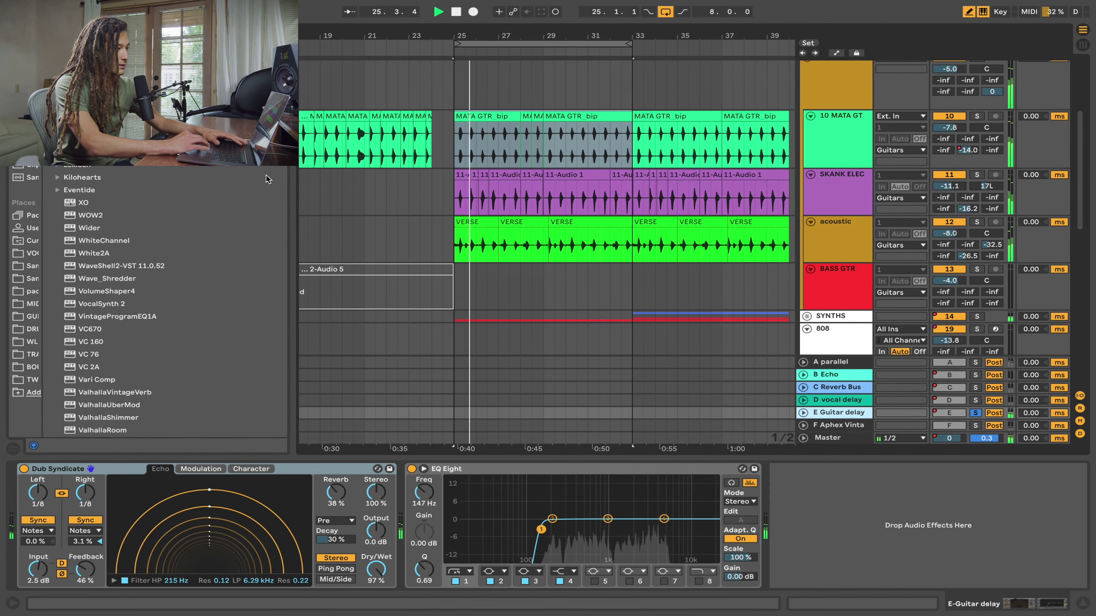
key("space")
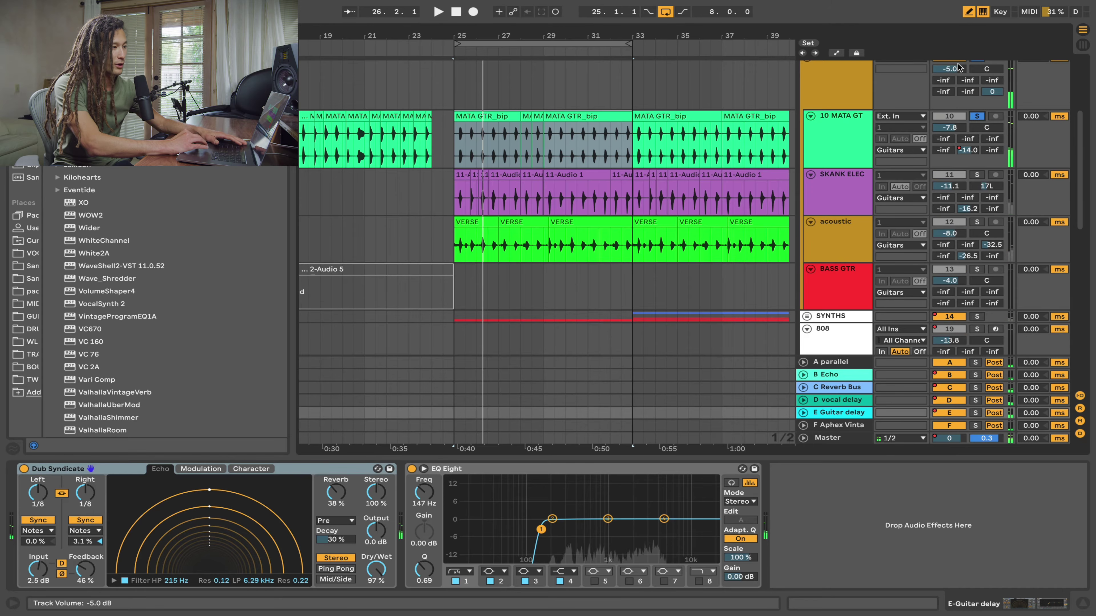
left_click(975, 414)
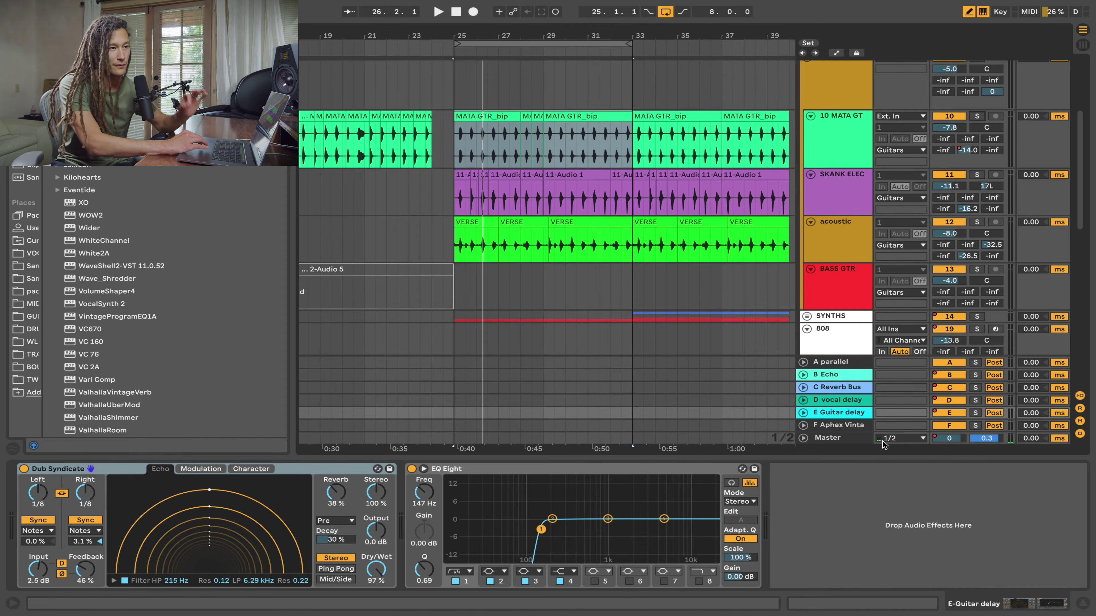
Reselect bars 25 to 33 on the 10 MATA GT track and turn looping back on for that range
left_click_drag(456, 143, 637, 158)
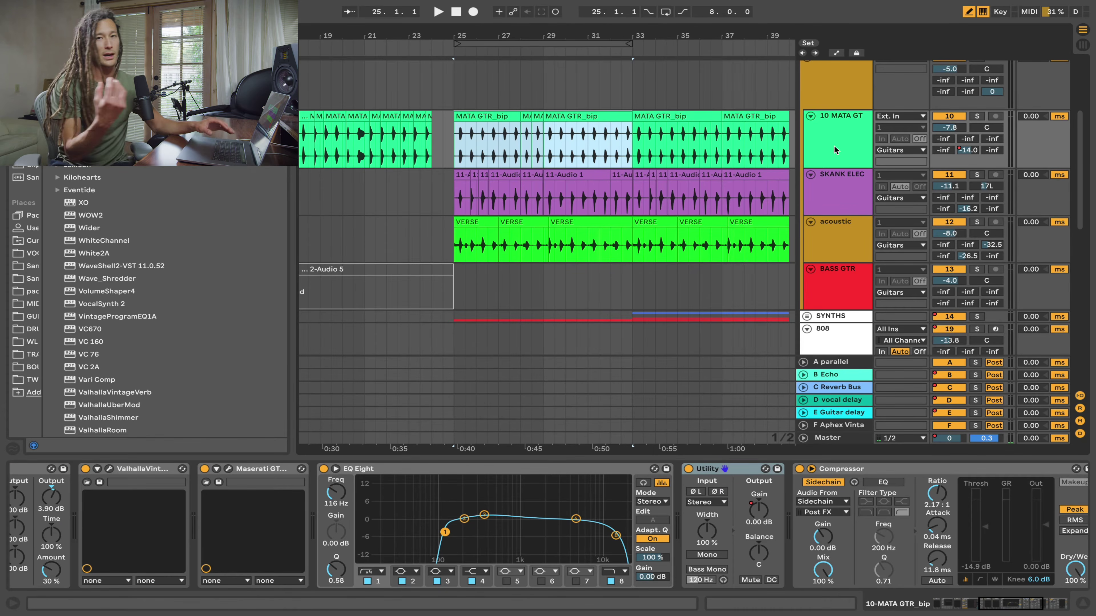
left_click_drag(633, 142, 455, 145)
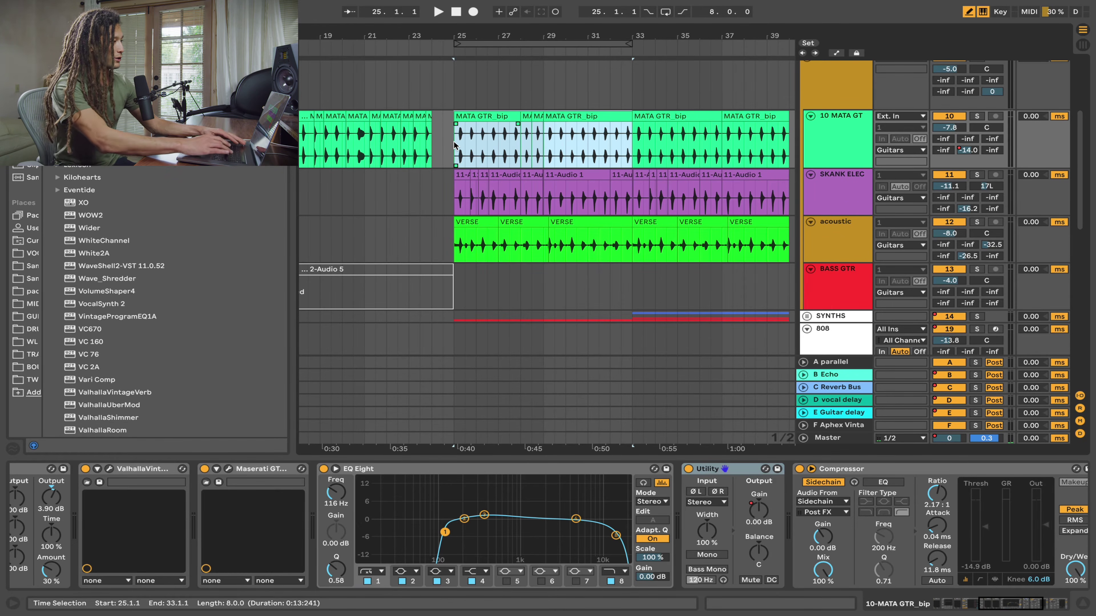
key("ctrl+l")
left_click(841, 150)
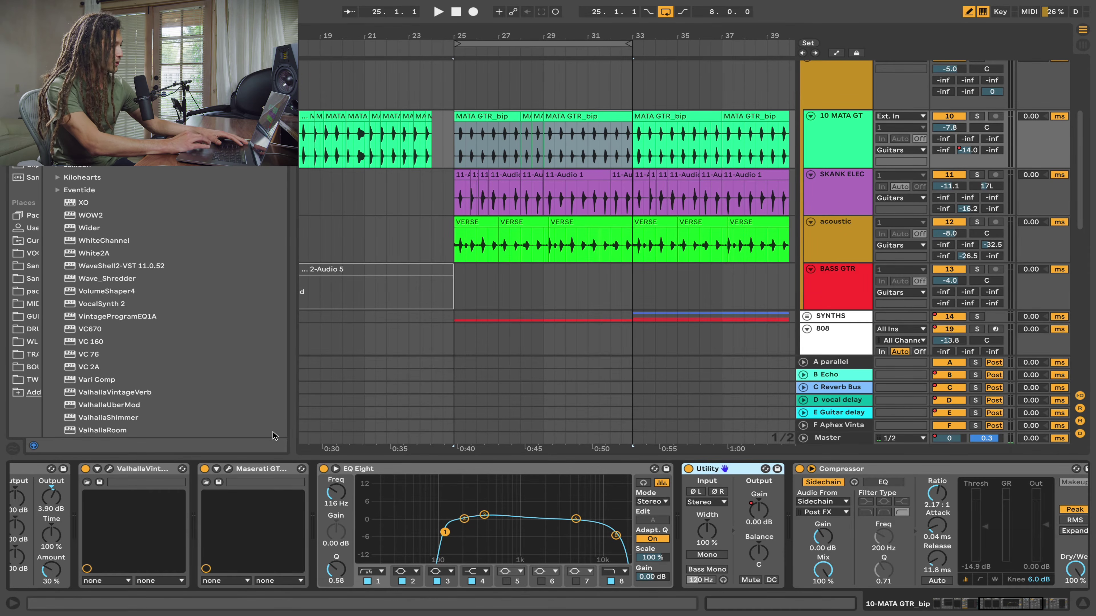
Open the Maserati GTi plug-in on the 10 MATA GT track and play the loop from bar 25 with that track soloed
scroll(294, 540, "left", 10)
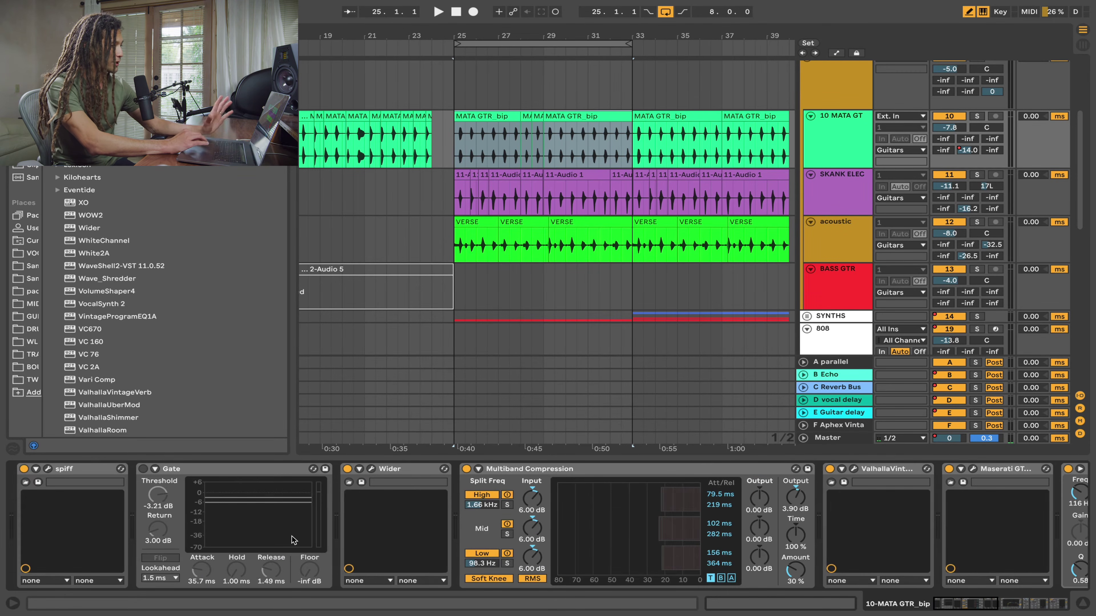
scroll(293, 540, "right", 10)
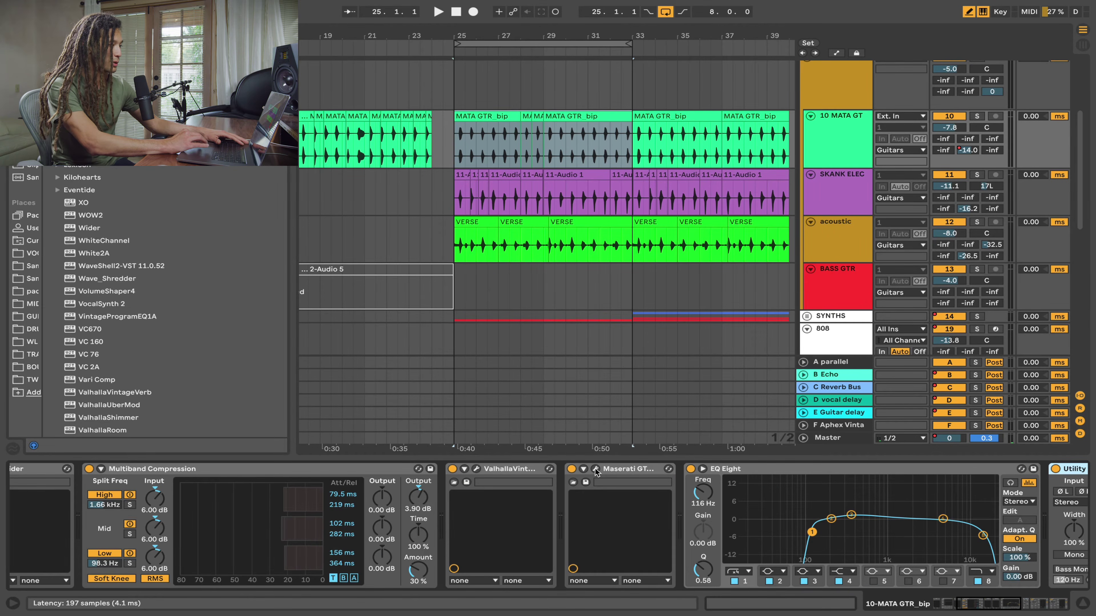
left_click(595, 472)
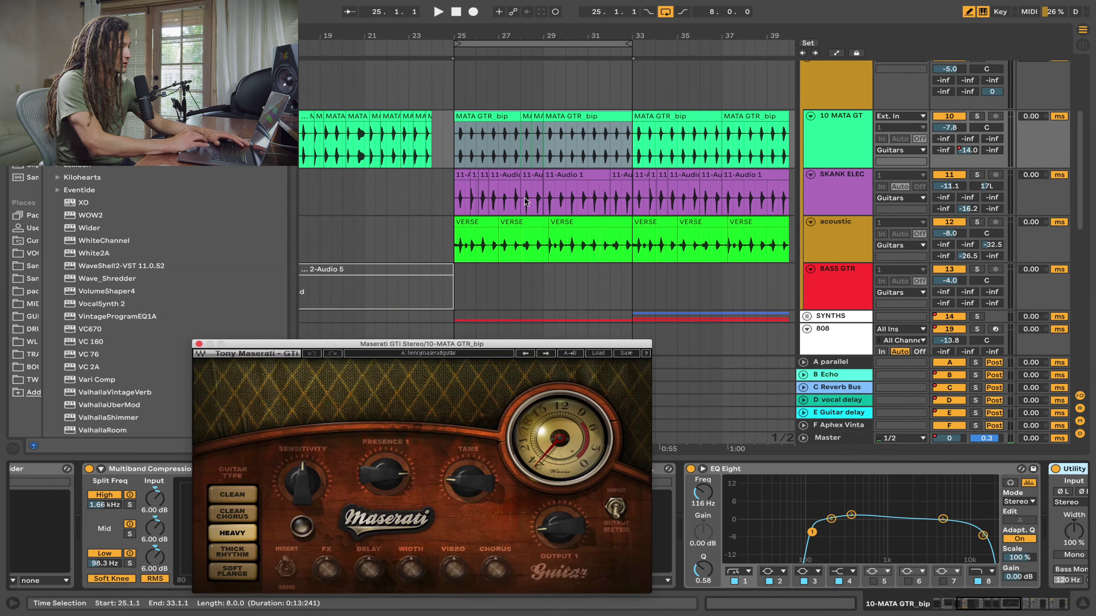
left_click(453, 145)
key("space")
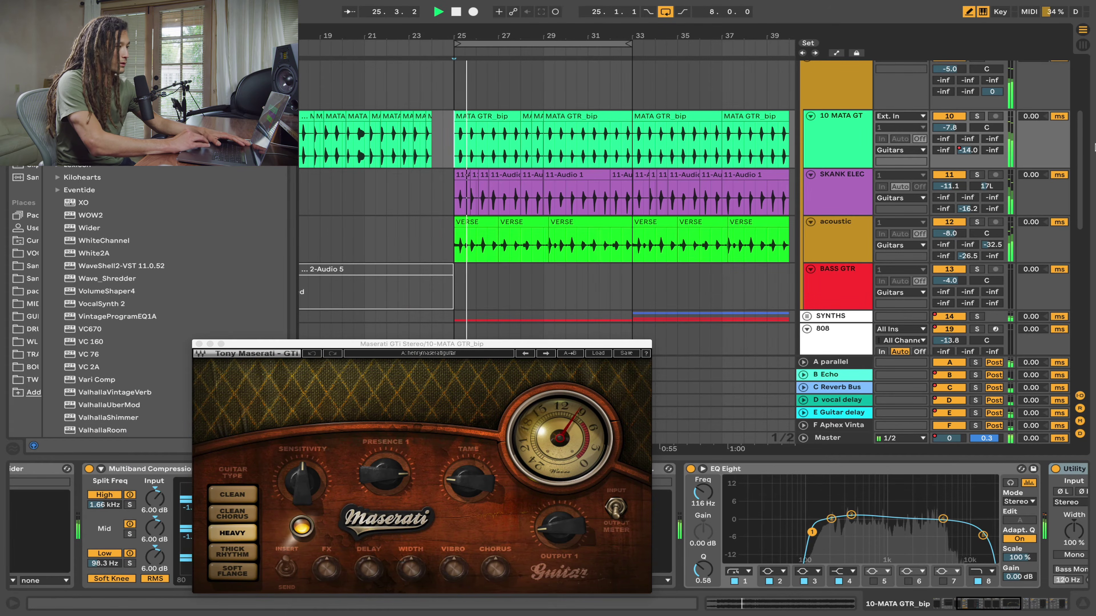
left_click(977, 117)
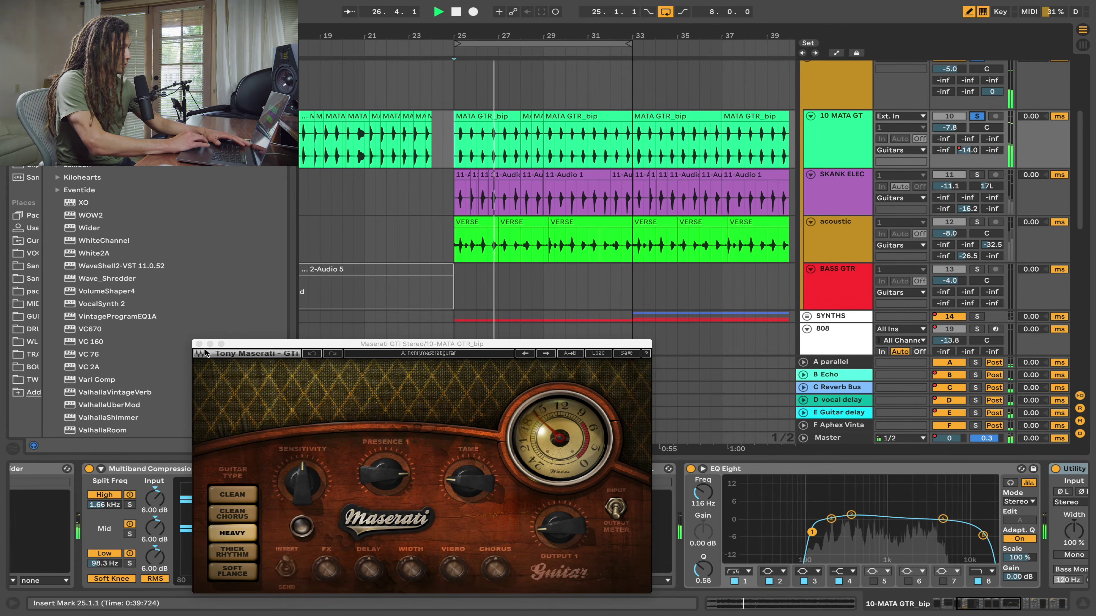
Close the Maserati GTi window and compare the looped 10 MATA GT guitar with that plug-in bypassed and re-enabled
left_click(198, 344)
left_click(572, 470)
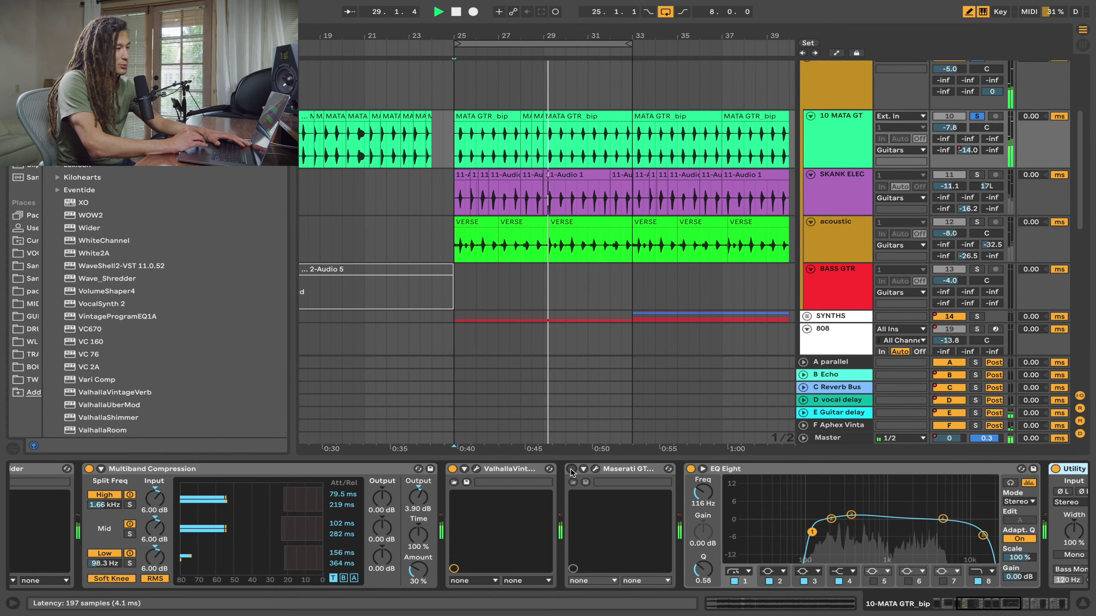
left_click(572, 469)
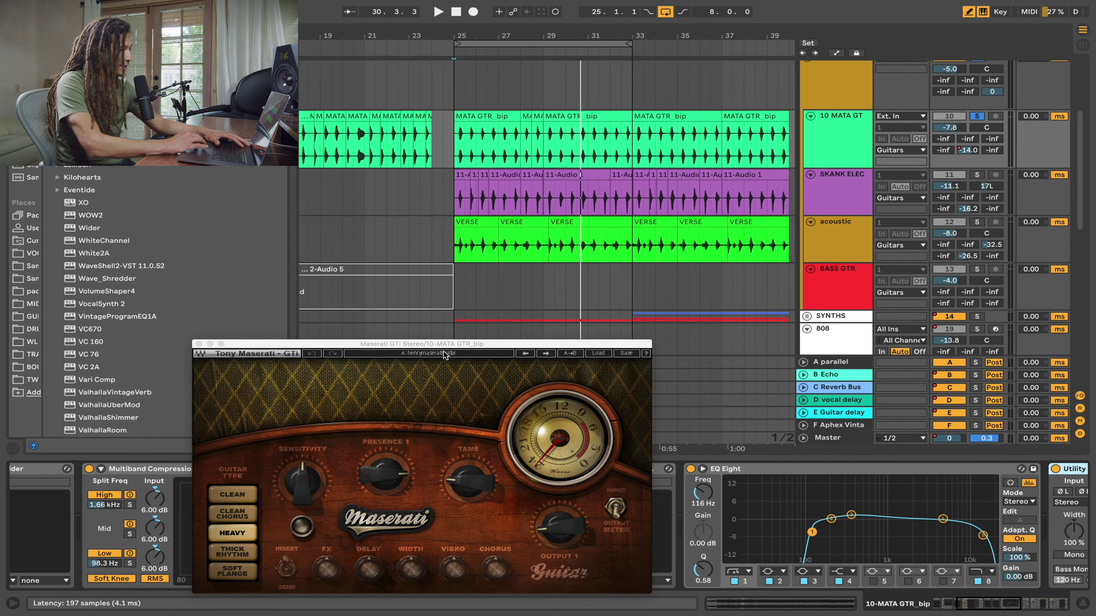
Examine the Maserati GTi controls and its Heavy guitar type in a repositioned plug-in window, then close it
left_click_drag(445, 345, 352, 171)
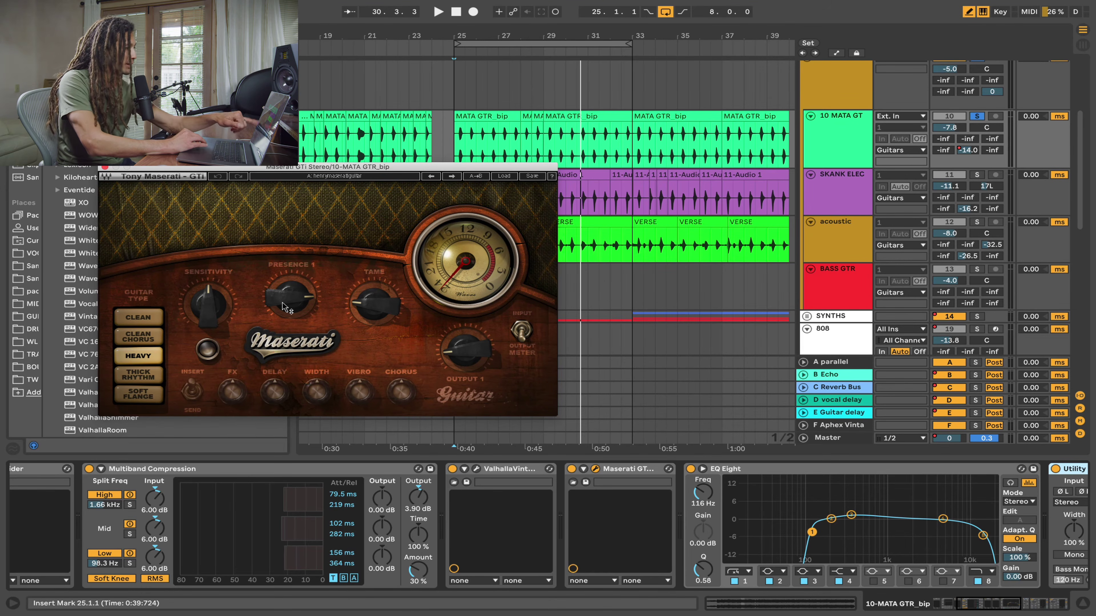
mouse_move(285, 307)
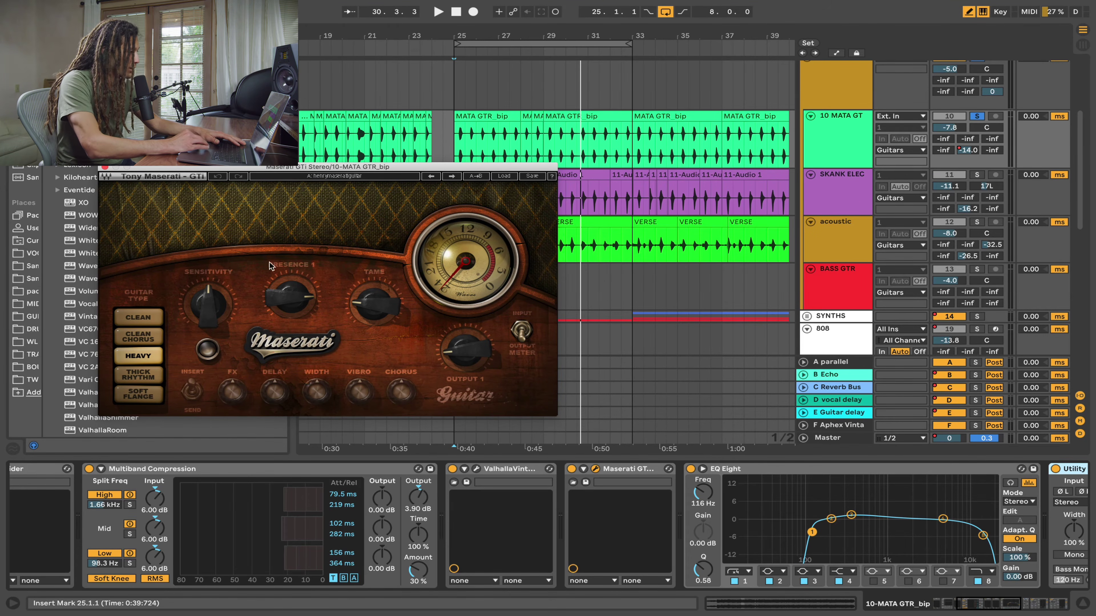
left_click_drag(394, 169, 419, 168)
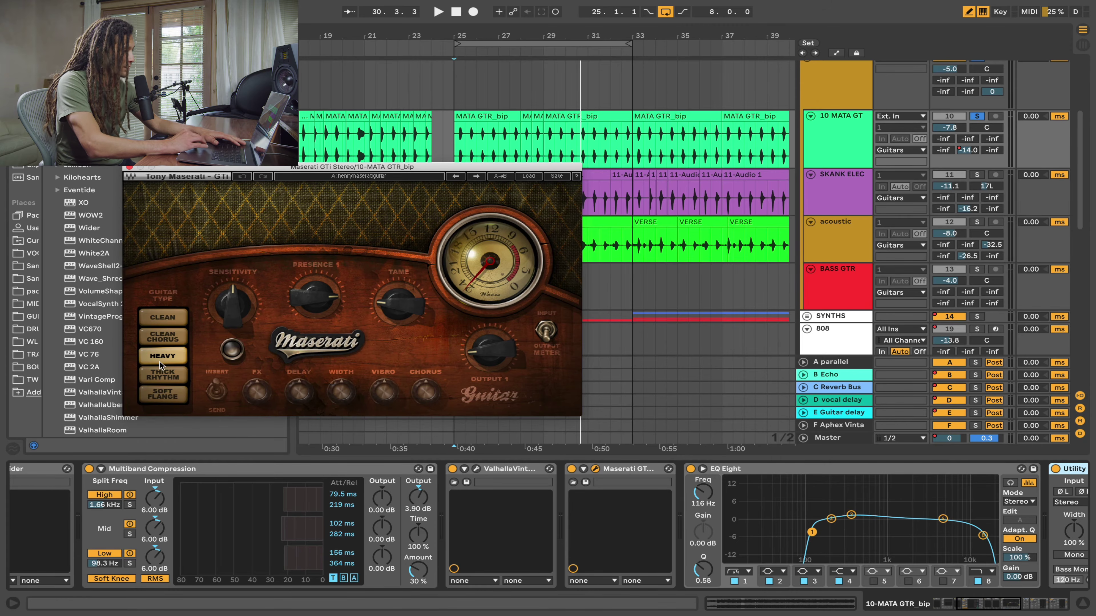
left_click(129, 168)
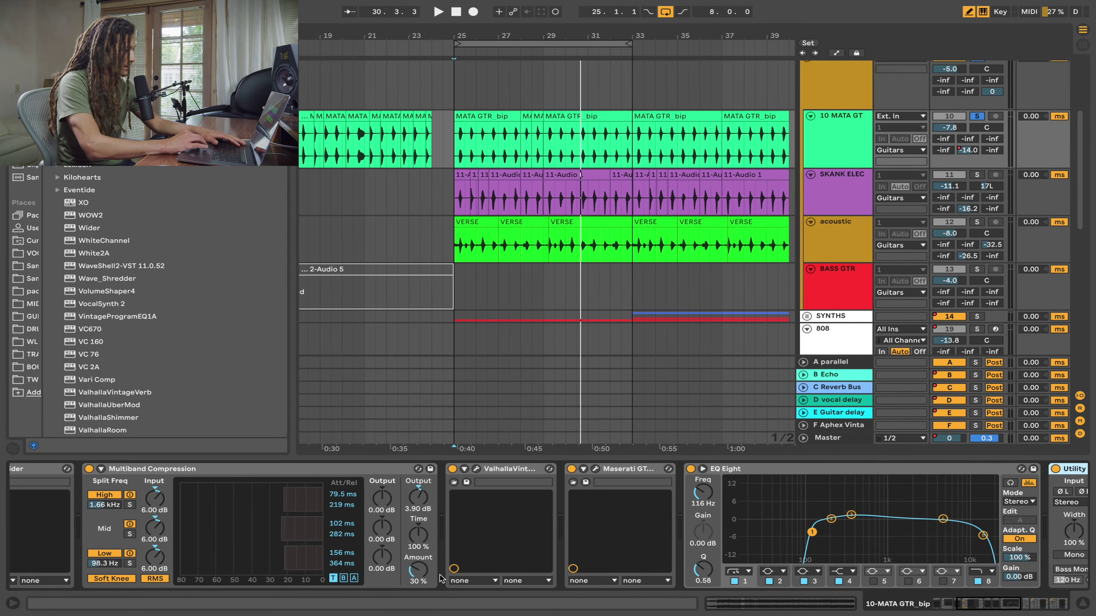
Review the rest of the 10 MATA GT device chain, from Gate and Wider through EQ Eight and Utility to the two sidechained Compressors
scroll(441, 578, "right", 3)
scroll(529, 547, "left", 5)
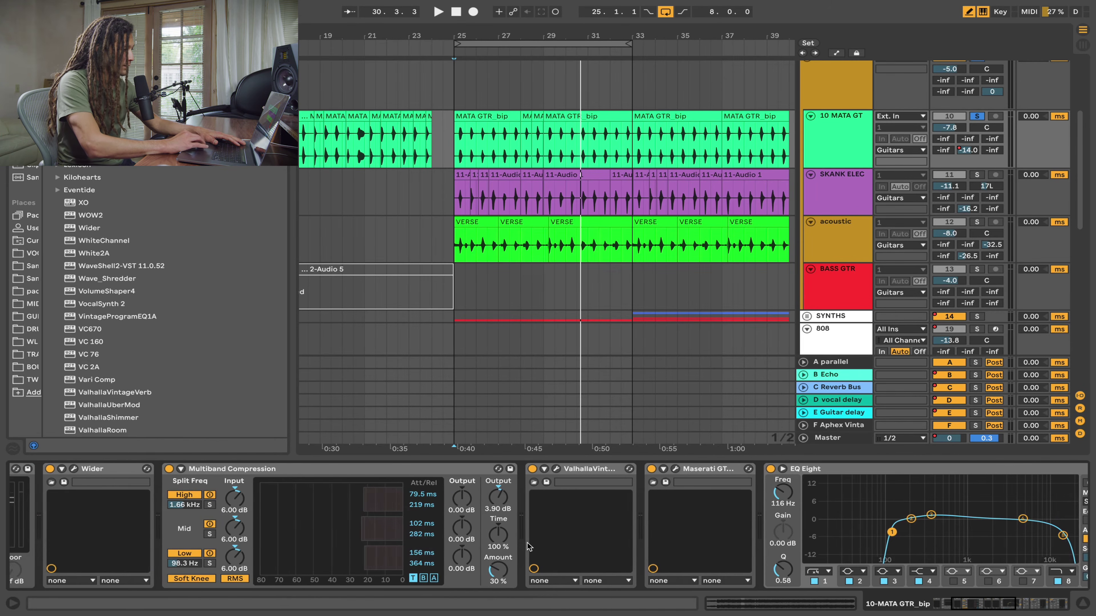
scroll(529, 547, "left", 3)
scroll(333, 543, "left", 4)
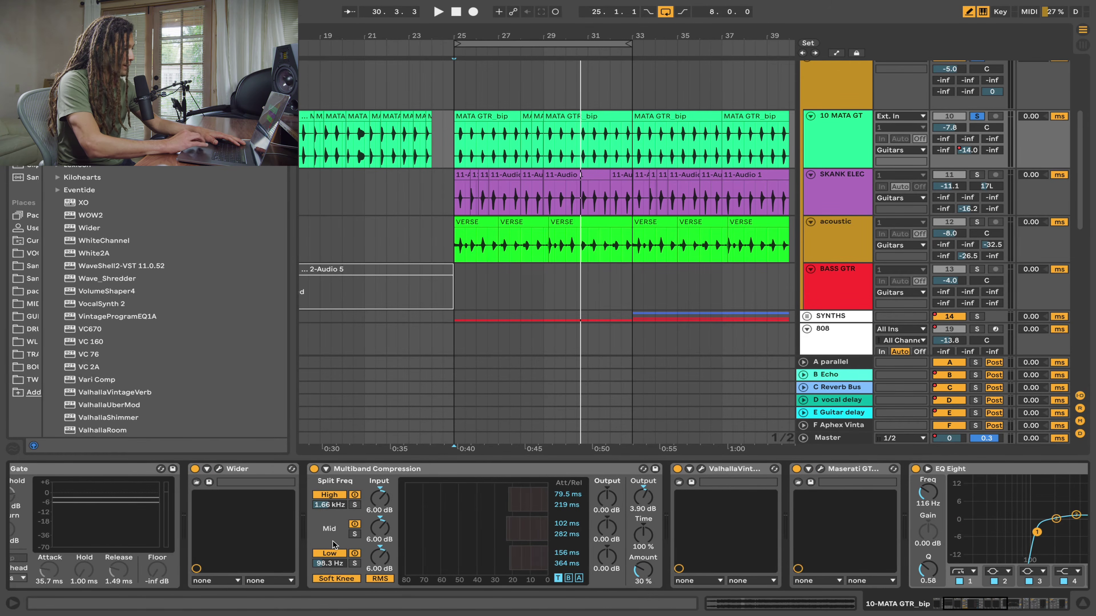
scroll(333, 542, "right", 2)
scroll(333, 543, "right", 10)
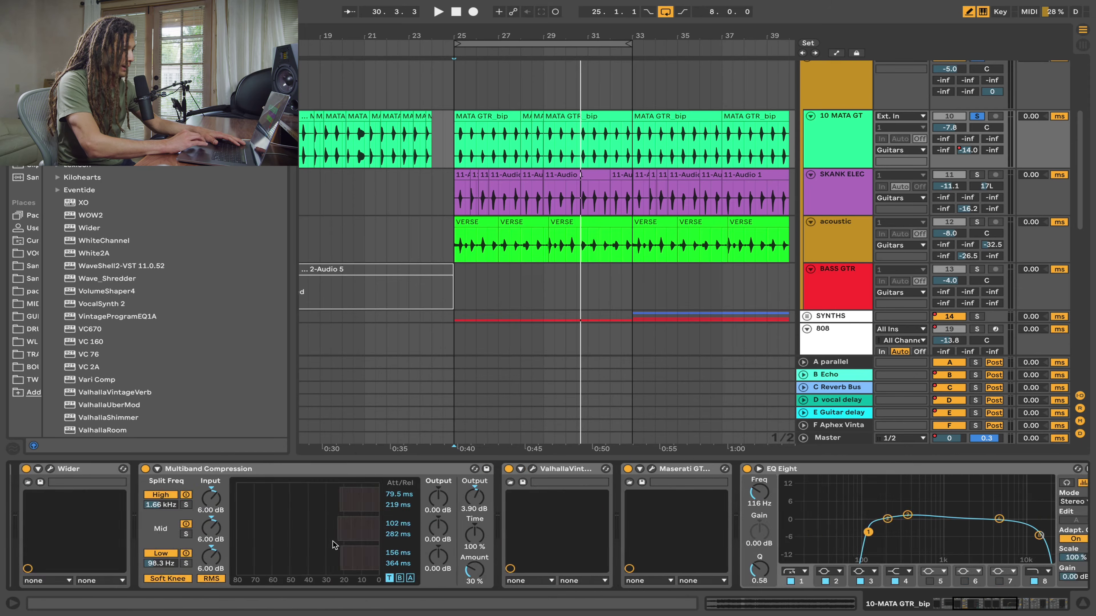
scroll(333, 542, "right", 4)
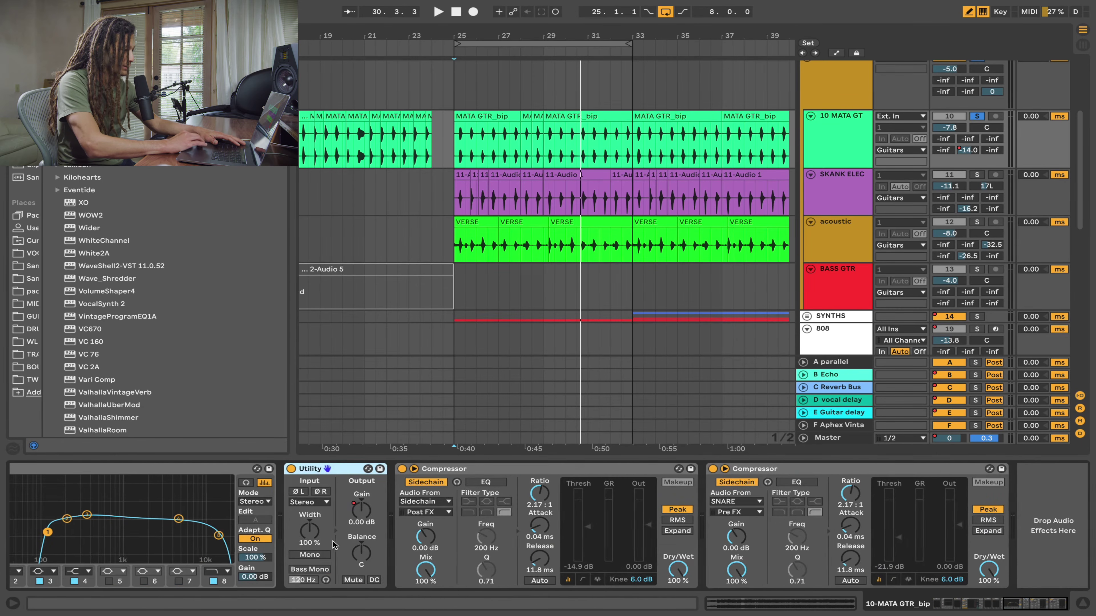
scroll(333, 542, "left", 3)
scroll(333, 543, "left", 2)
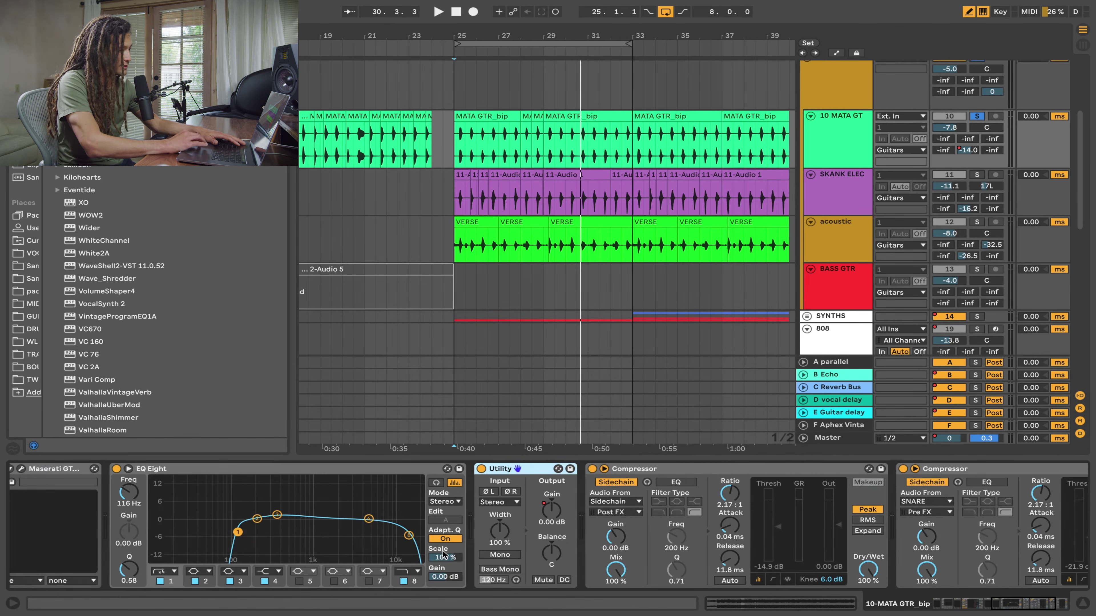
scroll(239, 484, "right", 1)
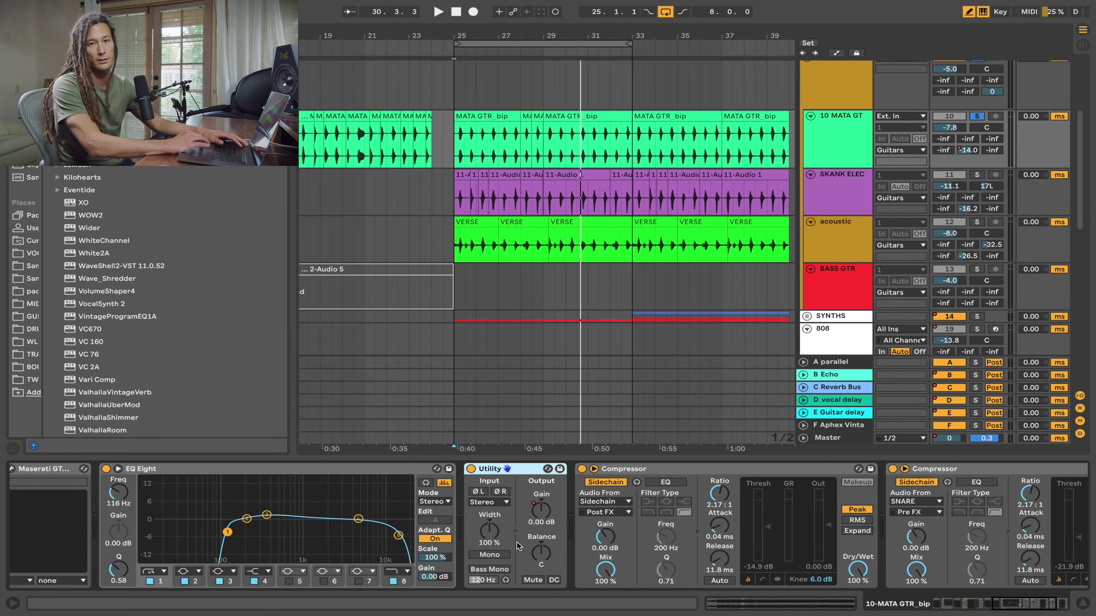
scroll(466, 558, "right", 2)
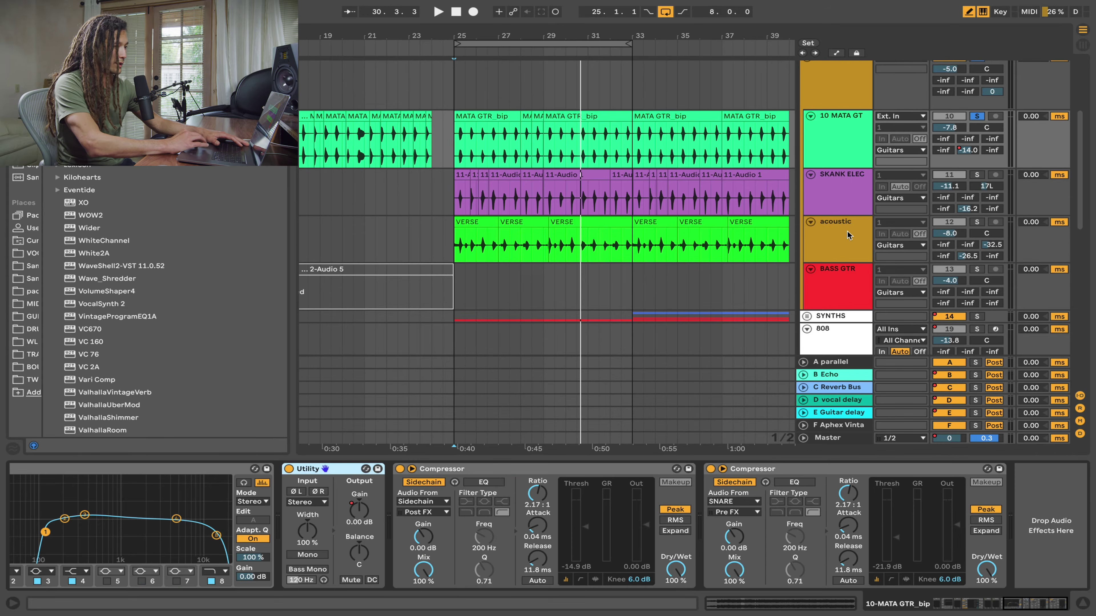
Solo the acoustic track and play its bars 25 to 33 as a loop
left_click(835, 239)
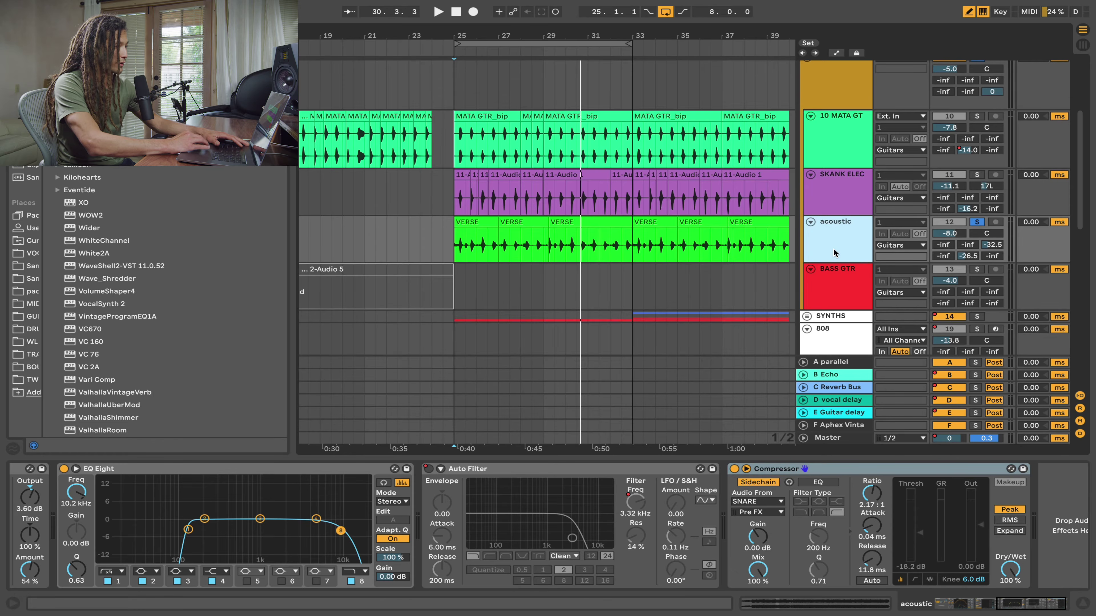
left_click_drag(453, 255, 633, 251)
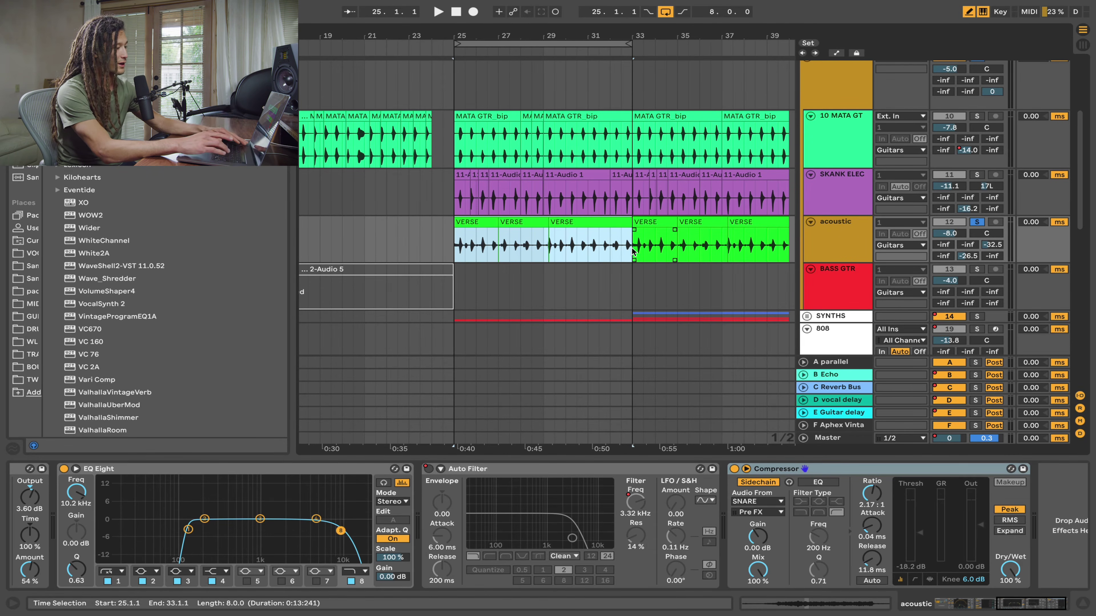
key("super+l")
key("super+l")
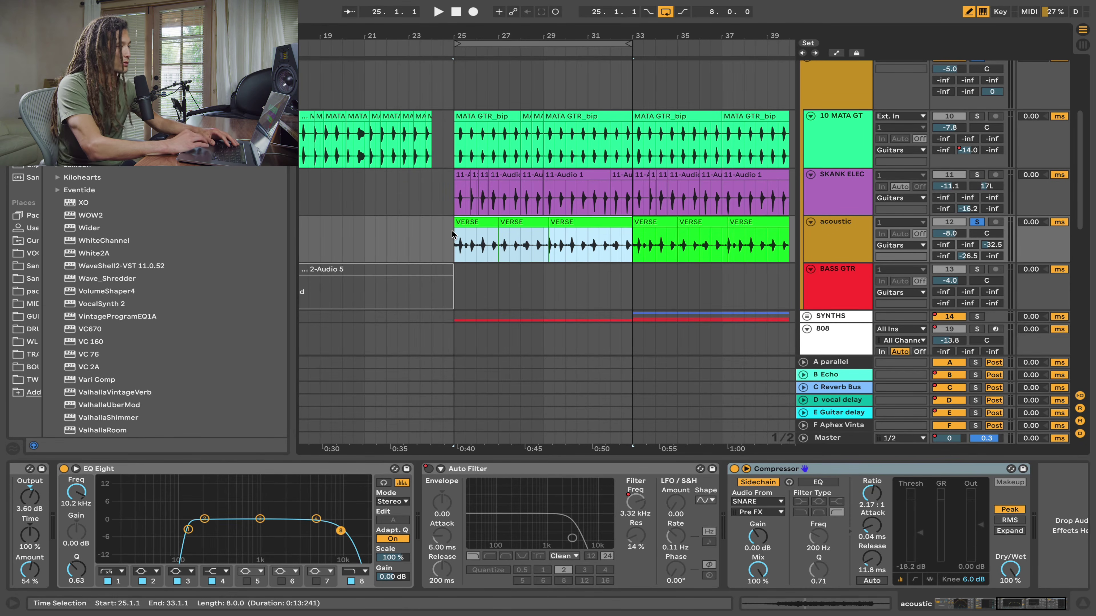
left_click(827, 246)
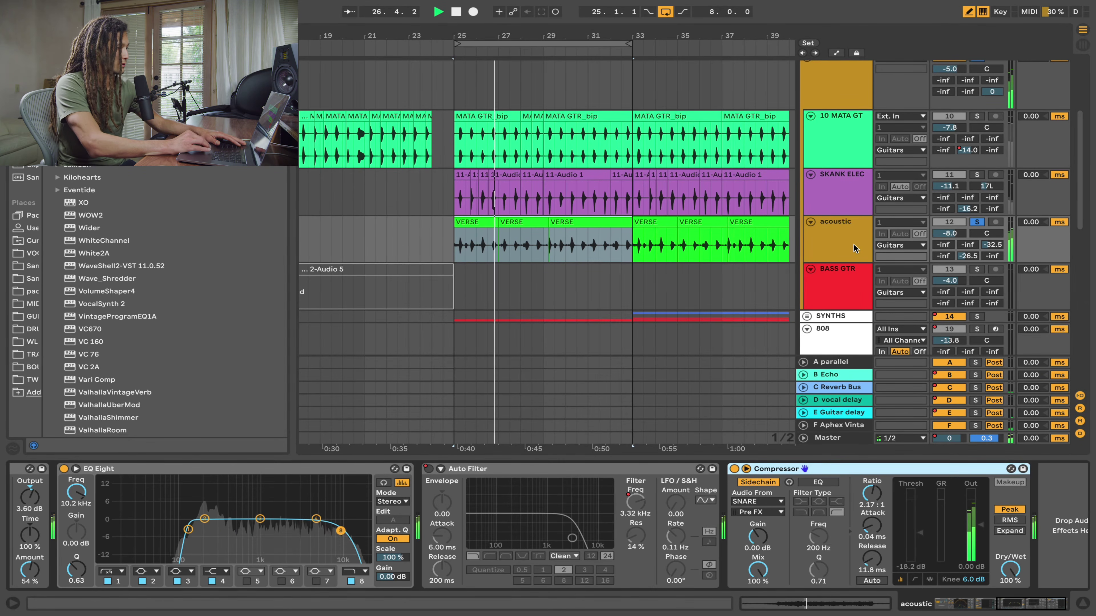
Compare the acoustic guitar with its Audio Effect Rack bypassed and re-enabled during playback, then stop
scroll(204, 545, "down", 2)
scroll(204, 545, "up", 5)
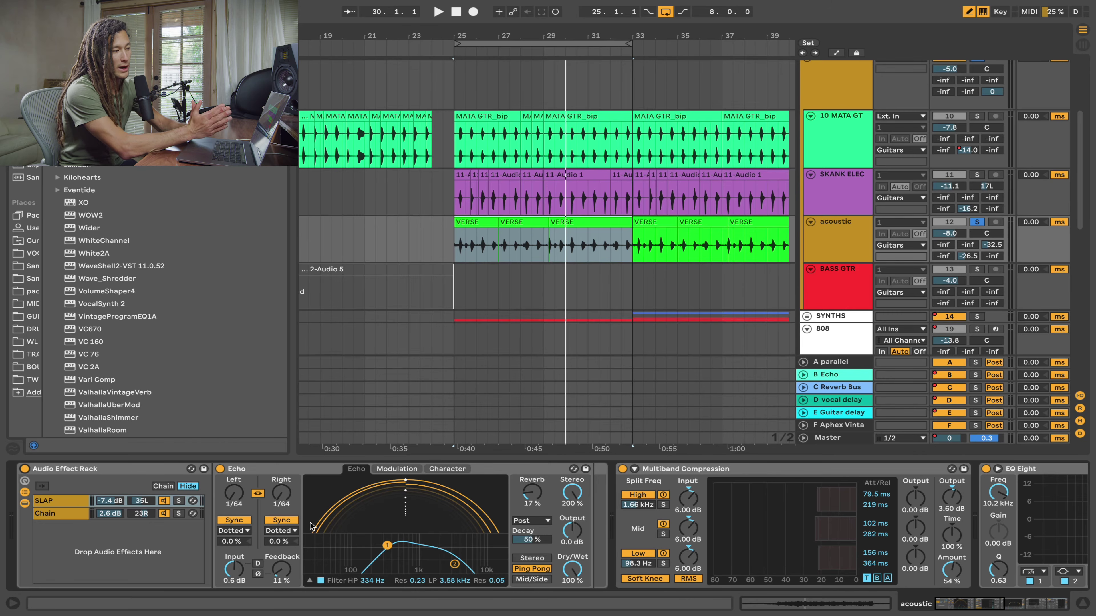
left_click(24, 468)
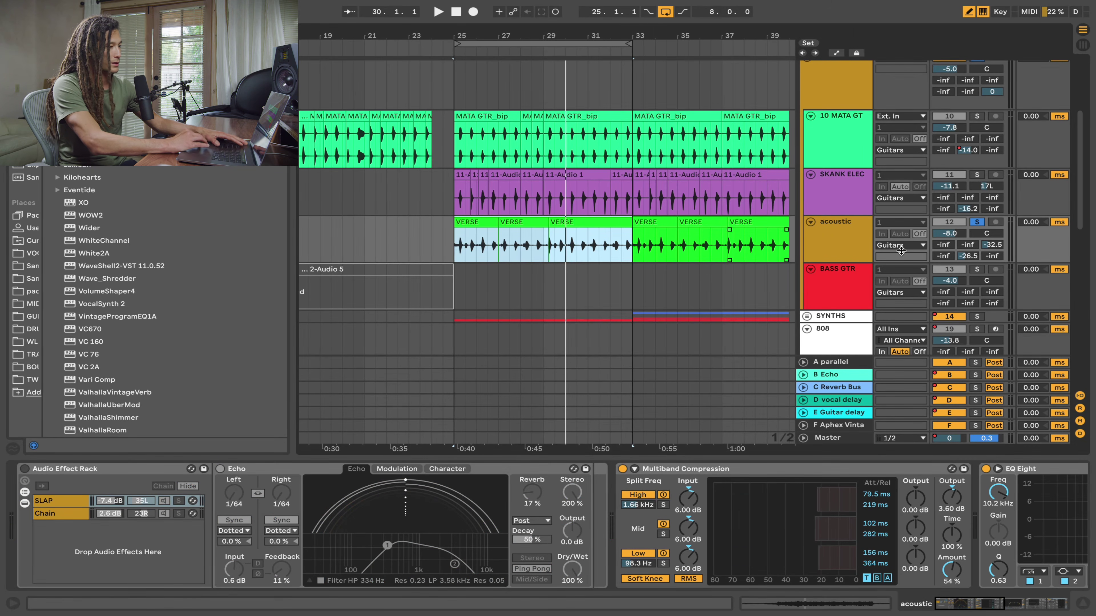
key("space")
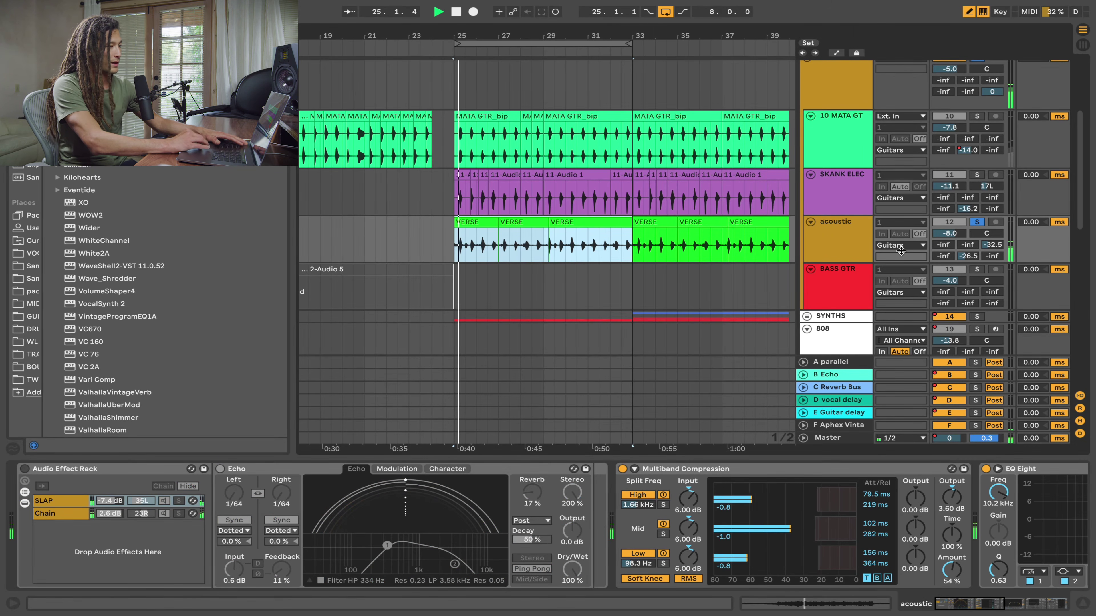
left_click(24, 469)
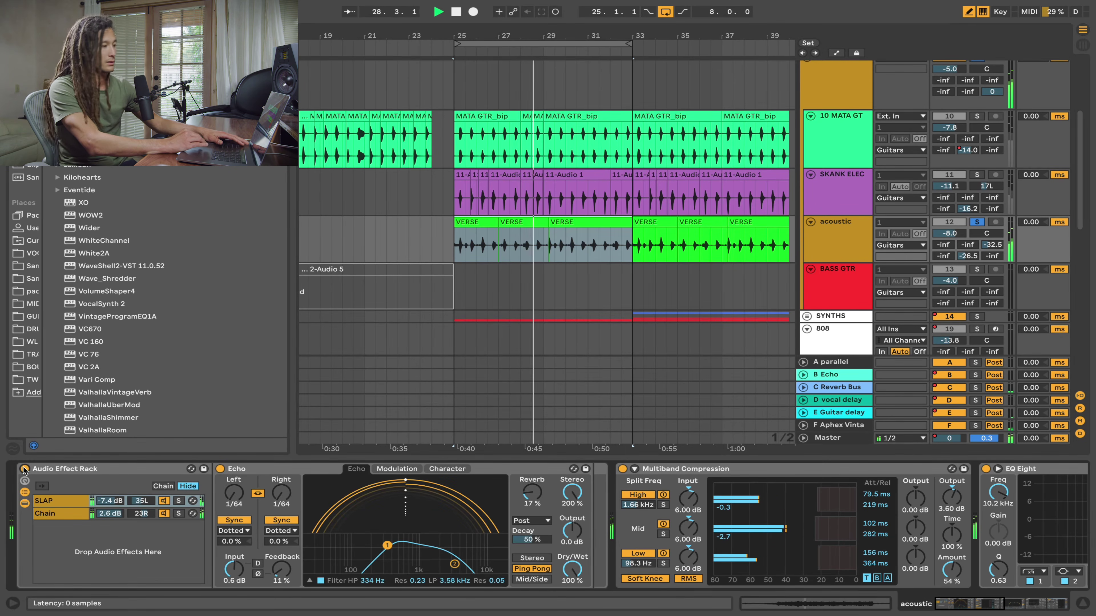
key("space")
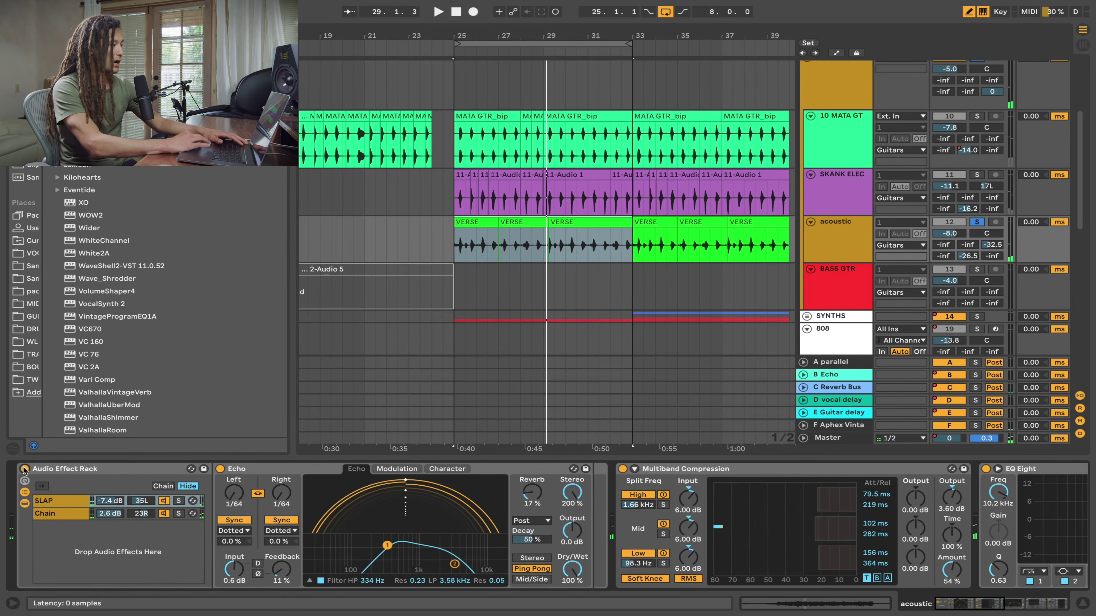
Examine the acoustic track's Multiband Compression, EQ Eight, Auto Filter and sidechained Compressor settings
scroll(450, 513, "right", 10)
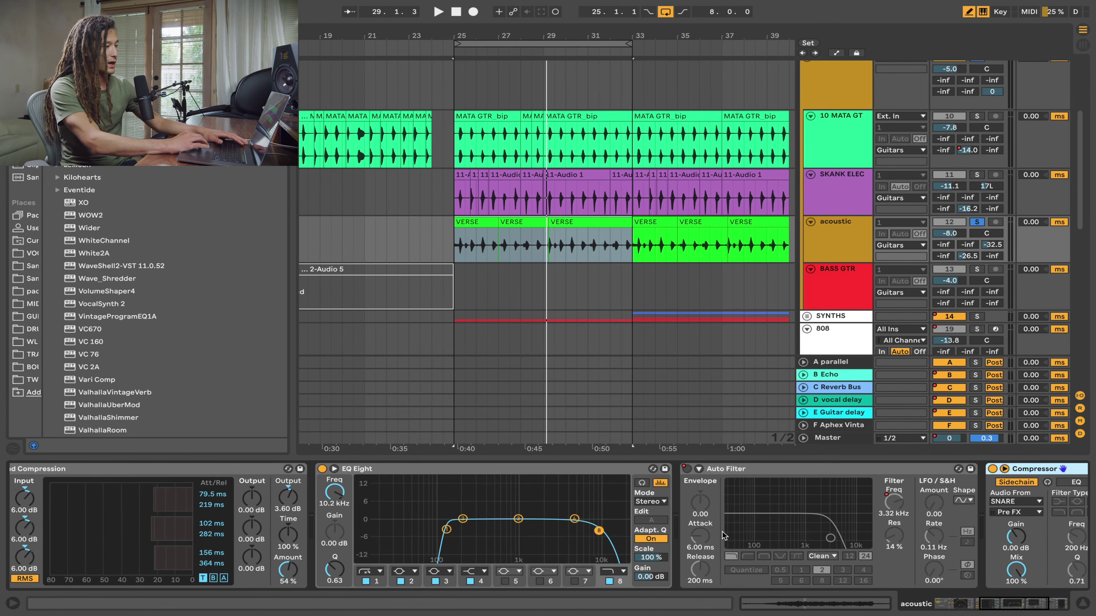
scroll(538, 558, "left", 3)
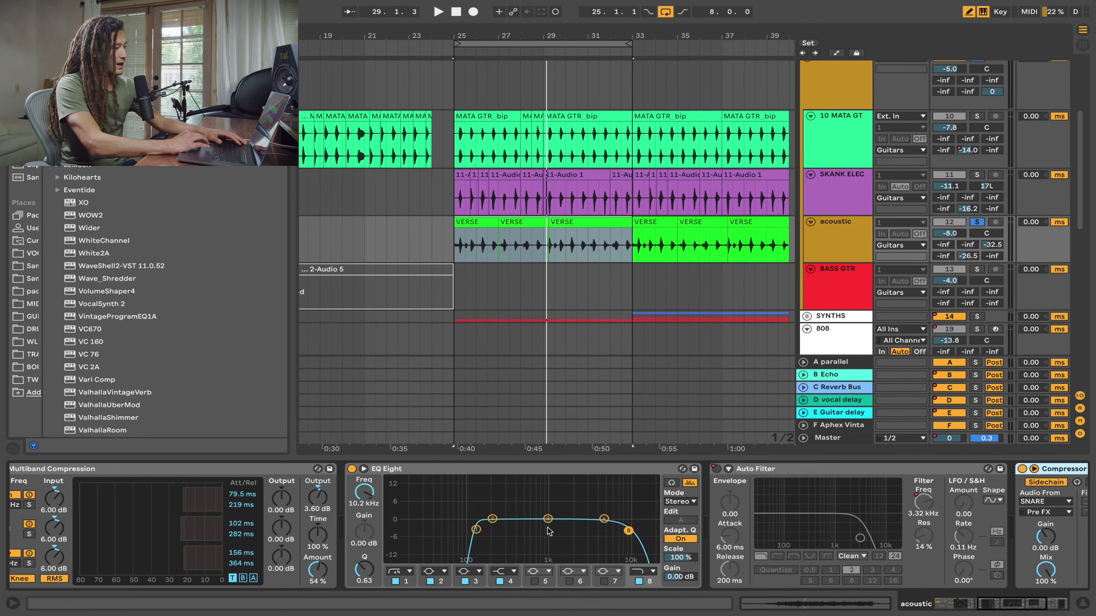
scroll(507, 521, "left", 10)
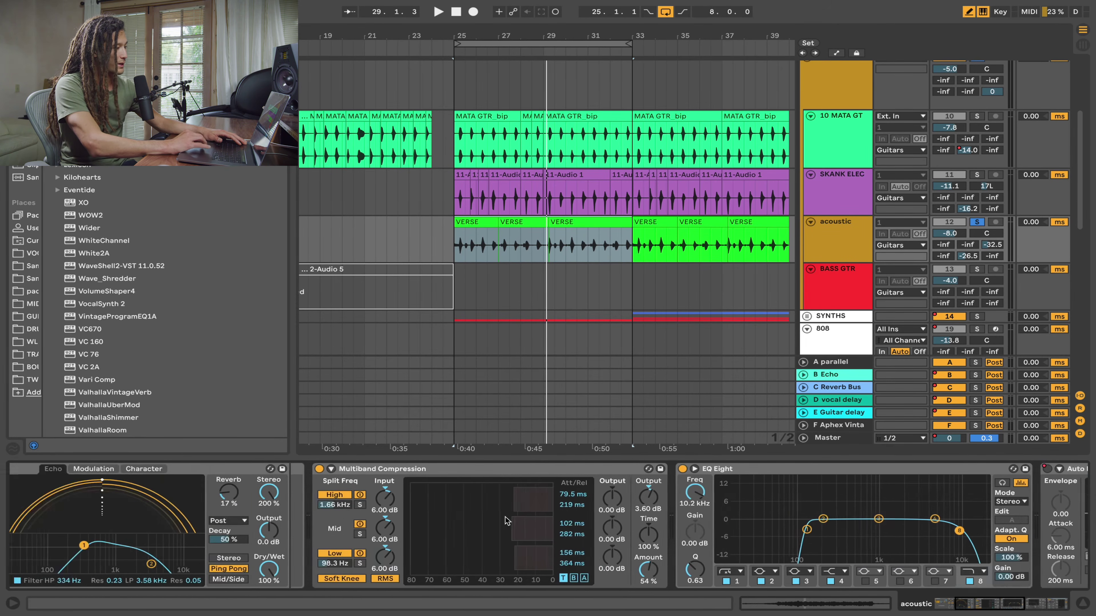
scroll(506, 521, "right", 2)
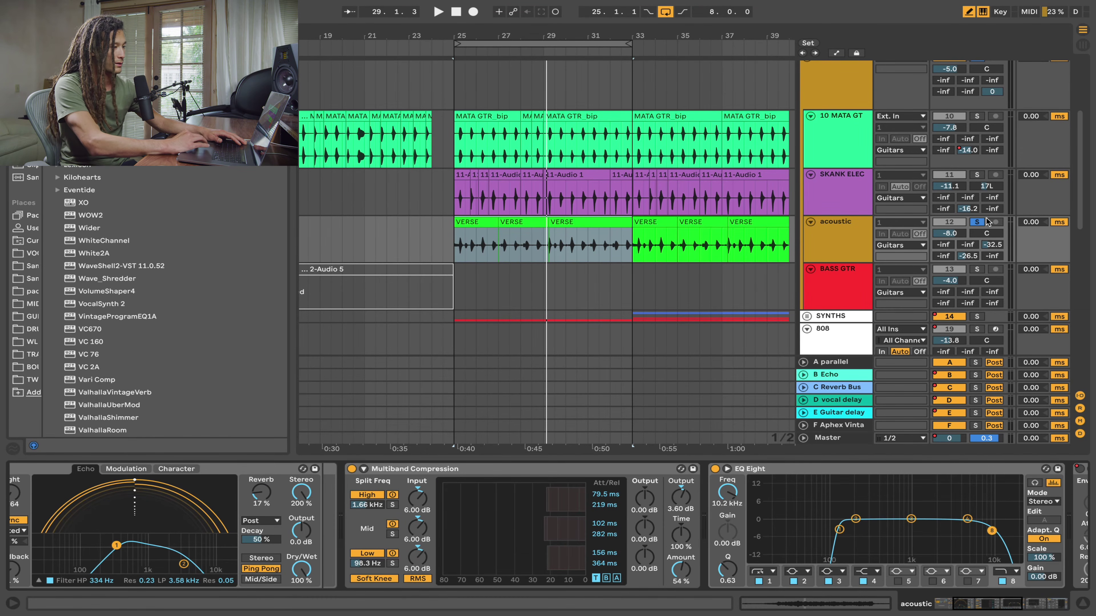
Audition the acoustic guitar with Multiband Compression bypassed and re-enabled, then clear the track's solo
key("space")
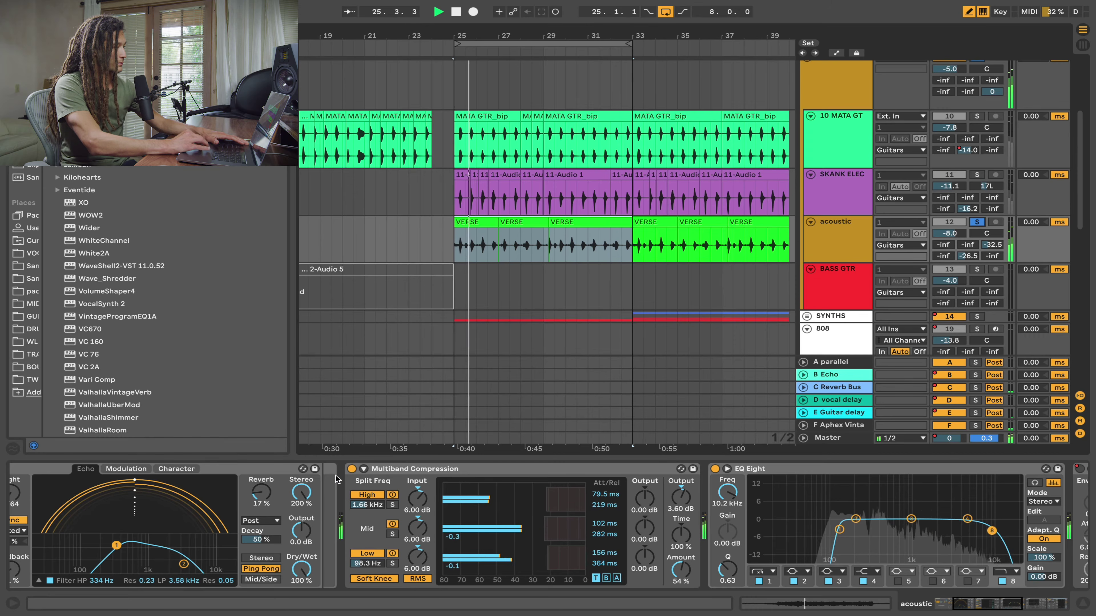
left_click(352, 469)
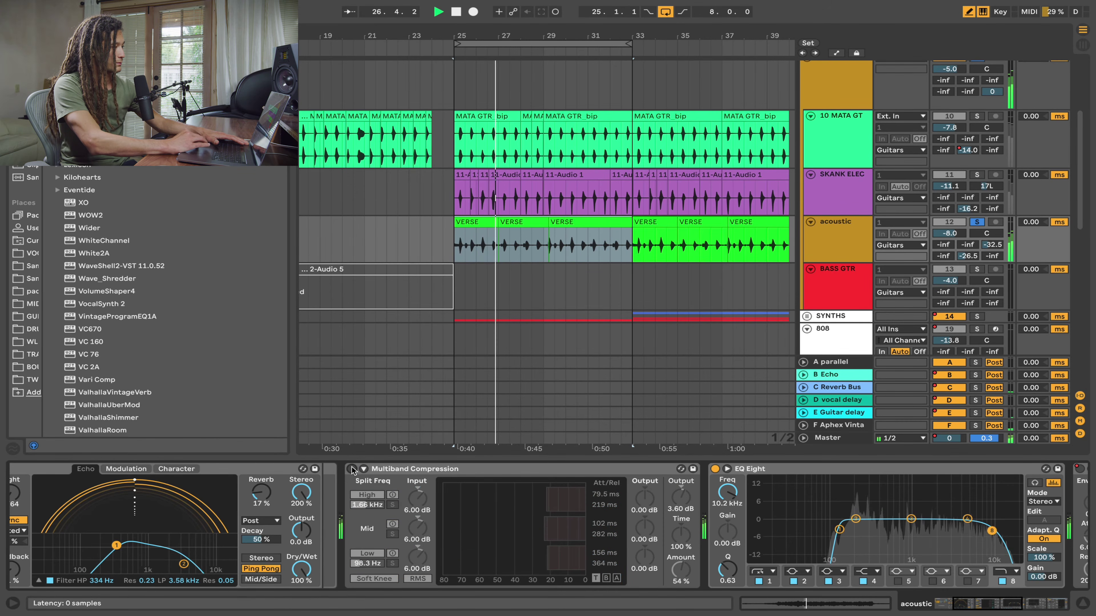
left_click(351, 469)
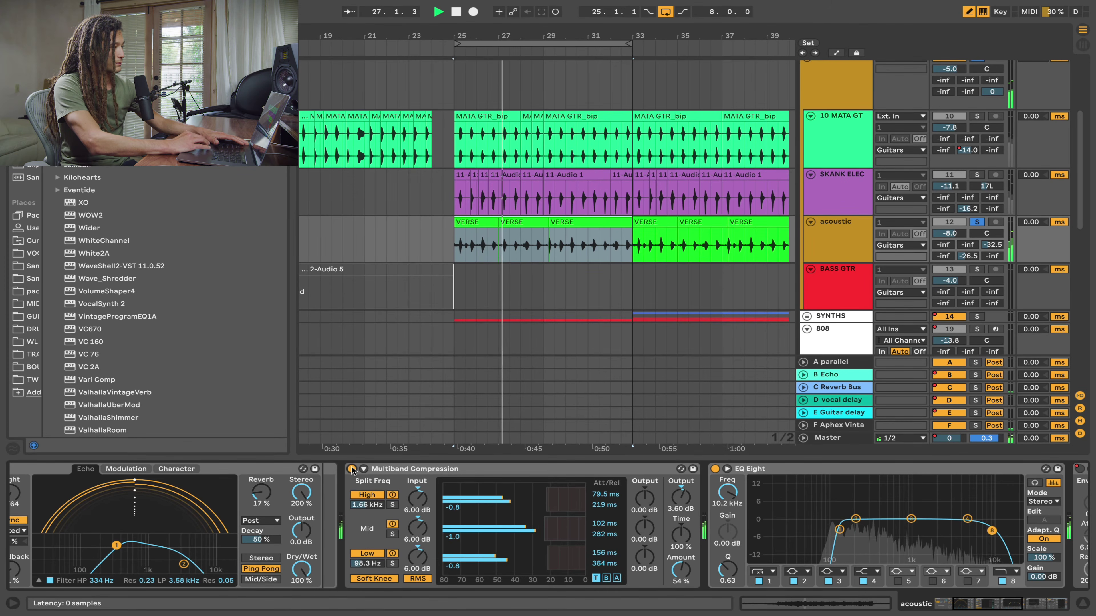
left_click(979, 223)
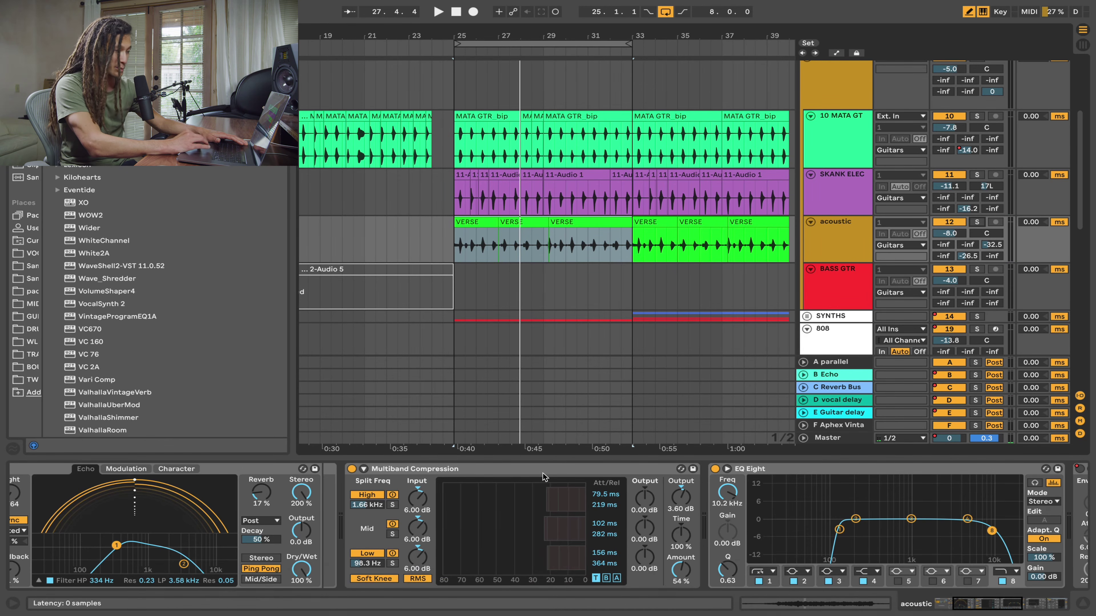
Solo the SKANK ELEC track, show its device chain and play it from bar 25 and again from bar 33
left_click(977, 175)
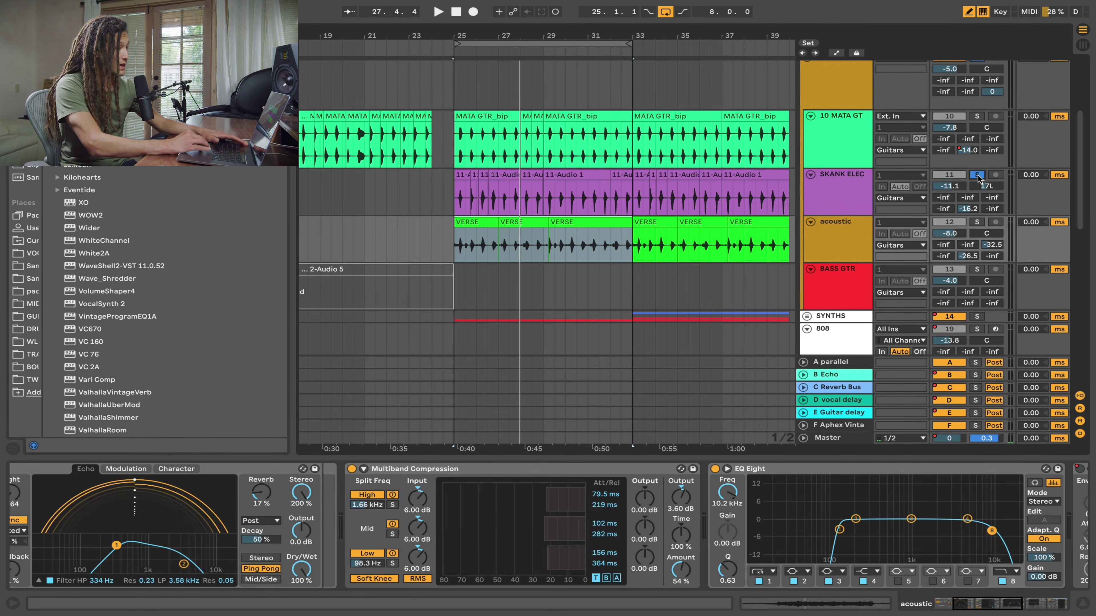
left_click(837, 205)
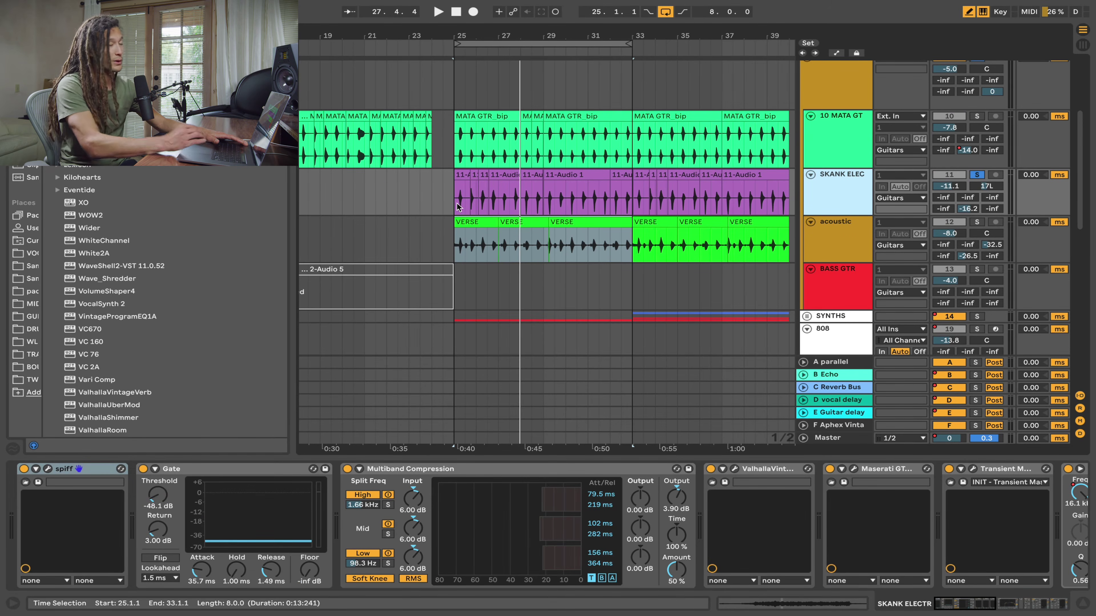
key("space")
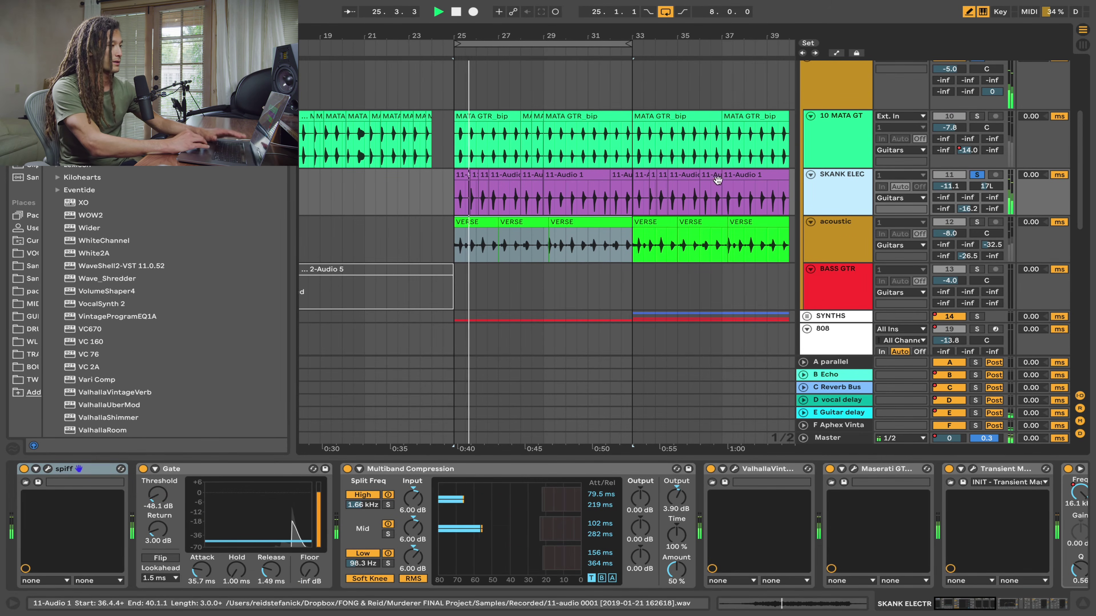
left_click(824, 185)
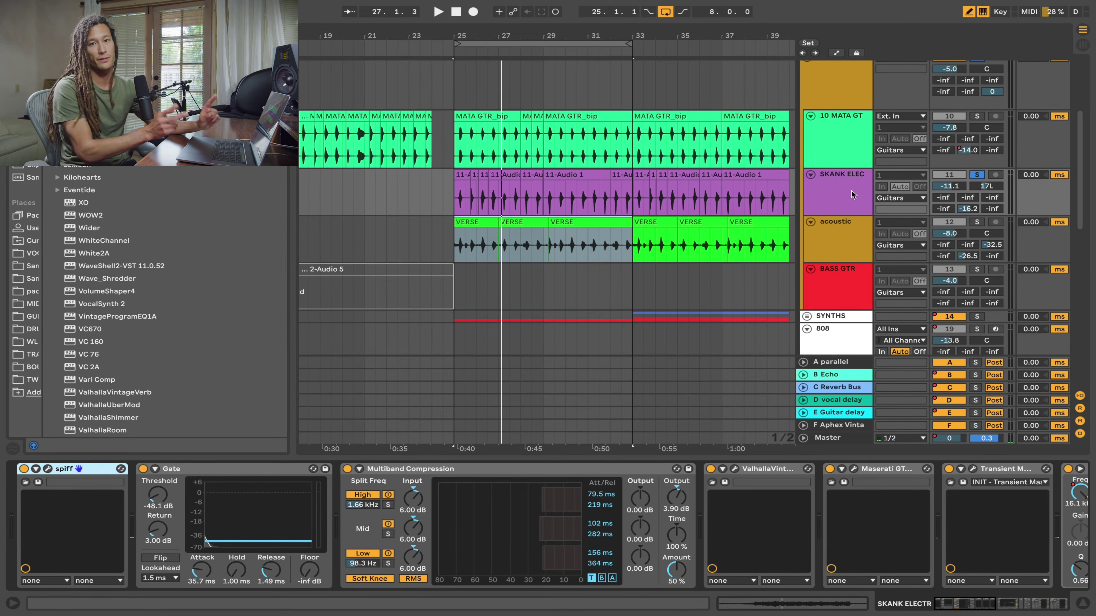
left_click(633, 208)
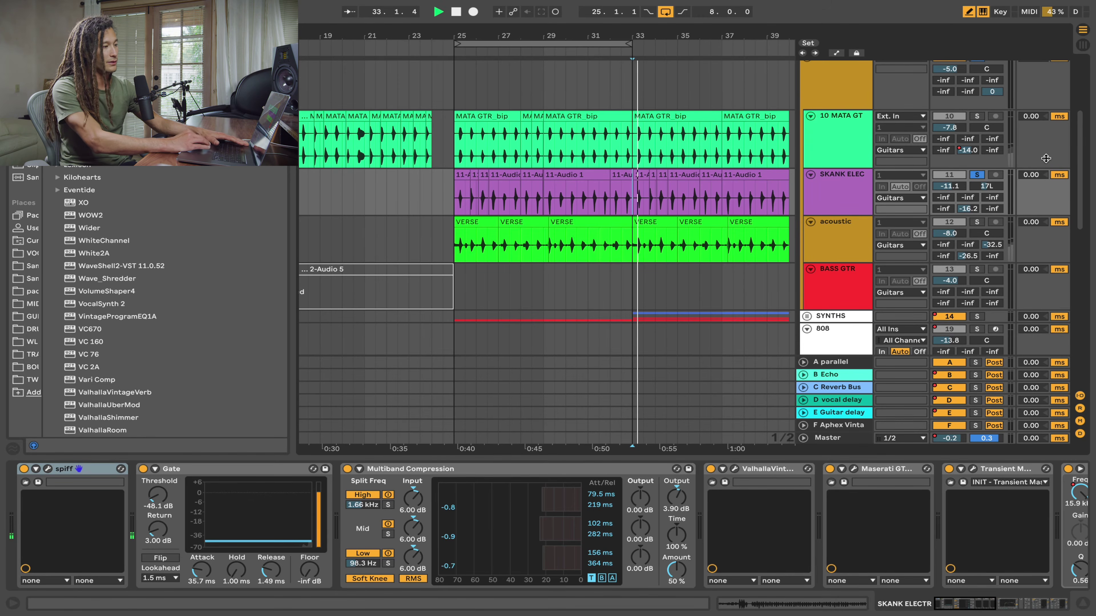
Play the soloed SKANK ELEC guitar from bar 25, compare it with MATA GT soloed alongside, and stop with the solos cleared
left_click(450, 210)
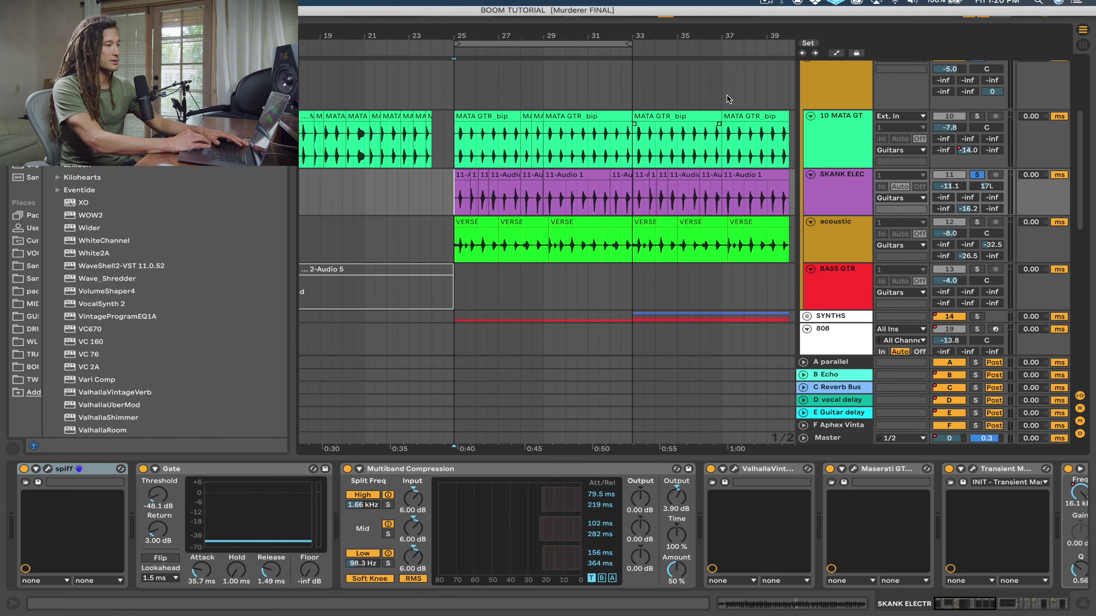
key("space")
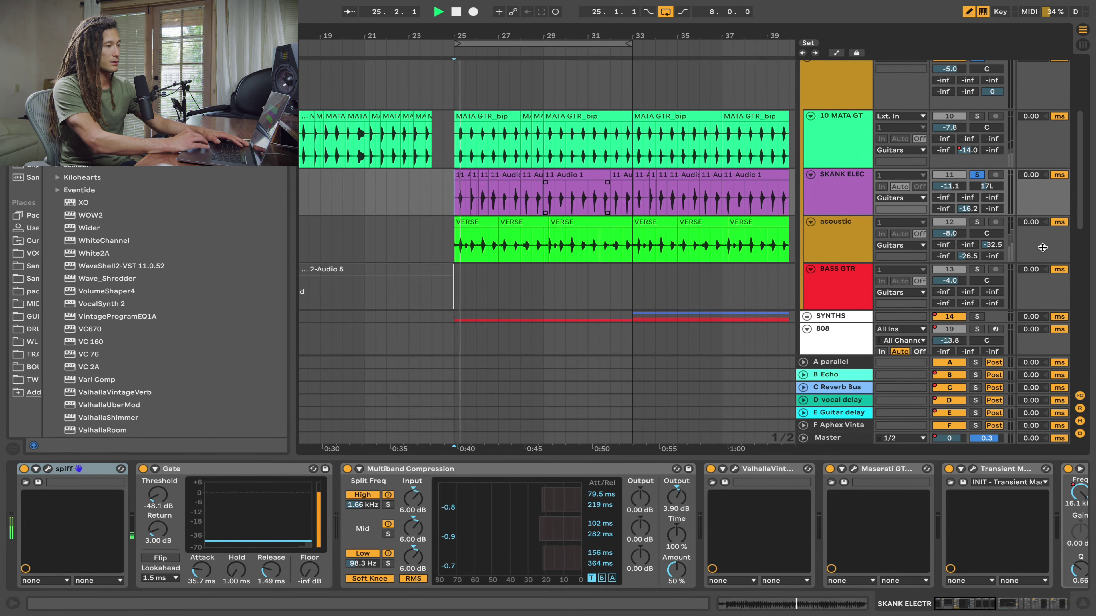
left_click(977, 117)
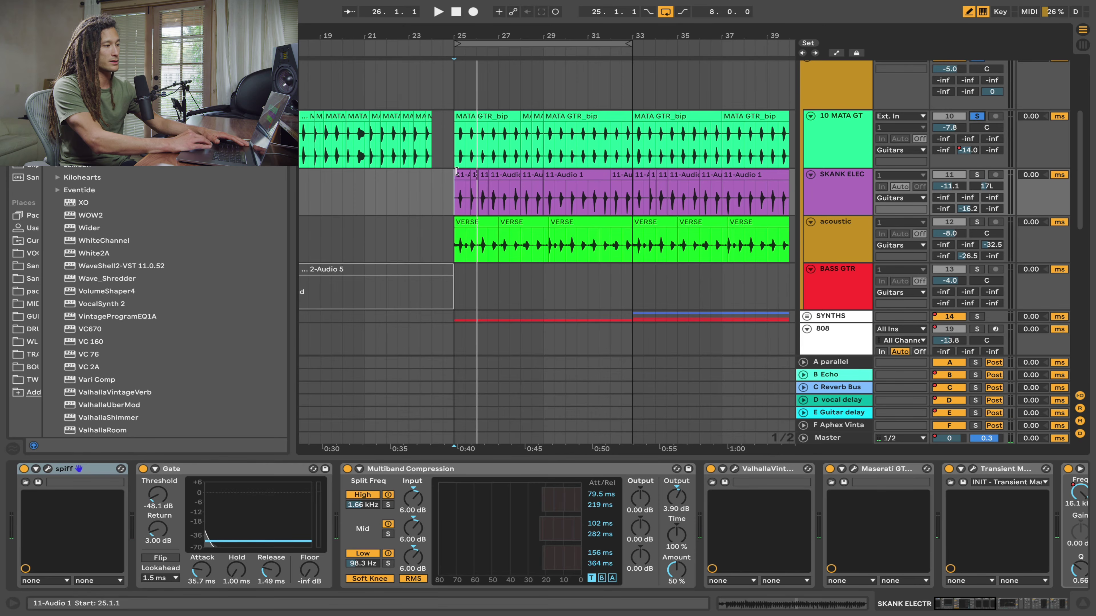
left_click(492, 140)
left_click(976, 116)
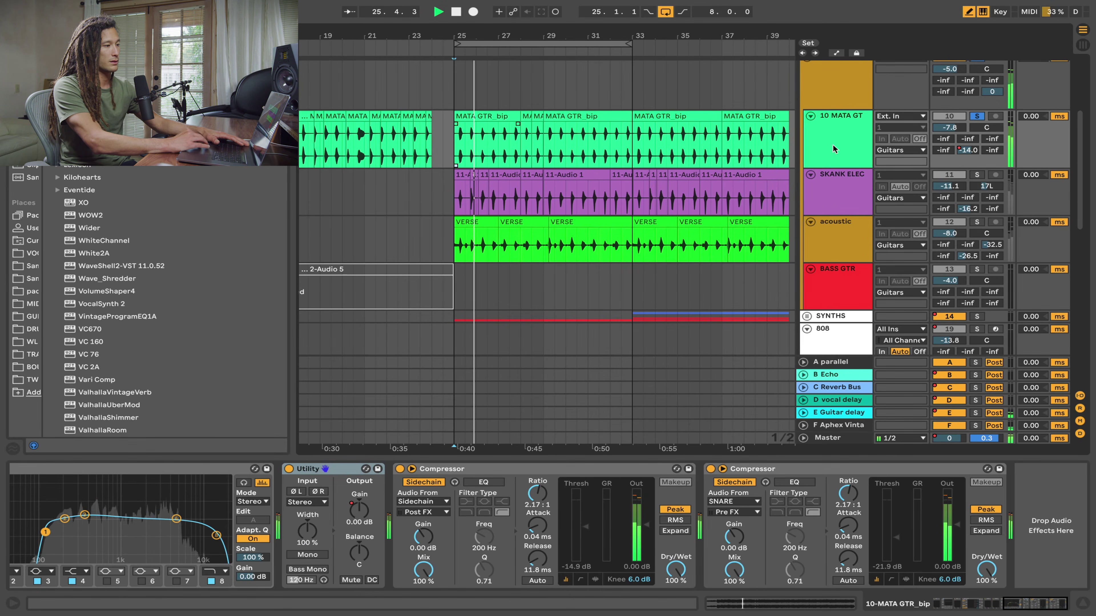
key("space")
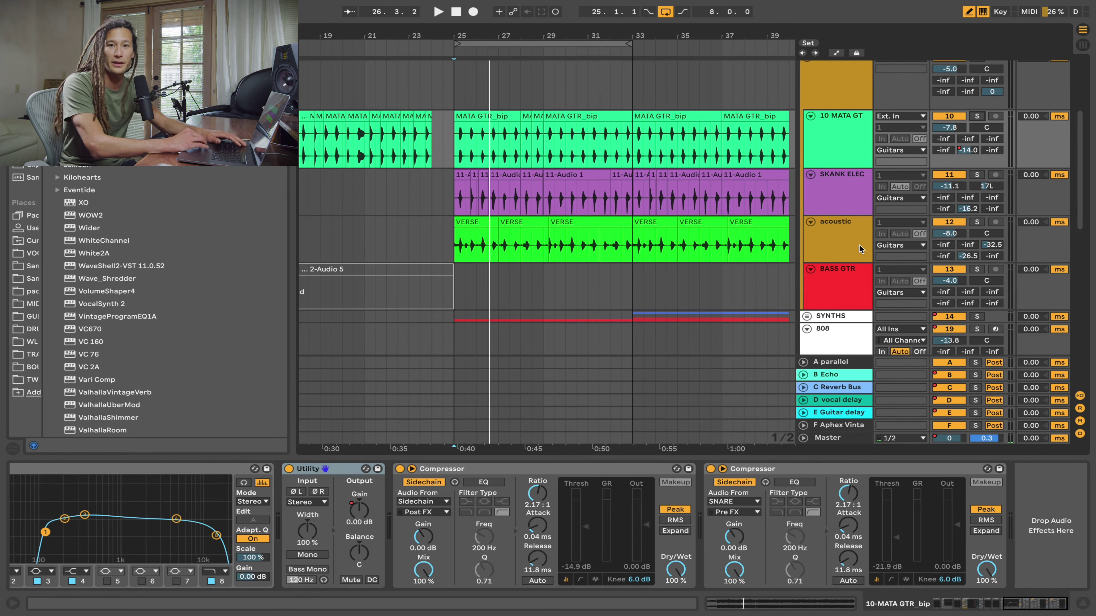
Solo the BASS GTR track and loop its clips from bar 113 to bar 121
scroll(861, 249, "down", 3)
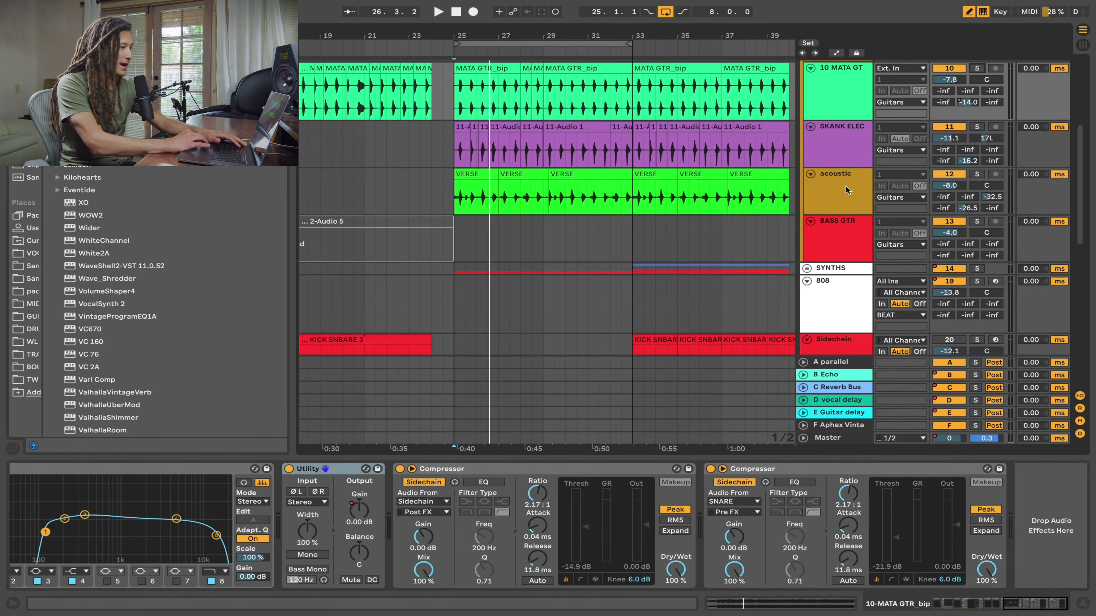
scroll(861, 249, "up", 2)
left_click_drag(715, 39, 715, 1)
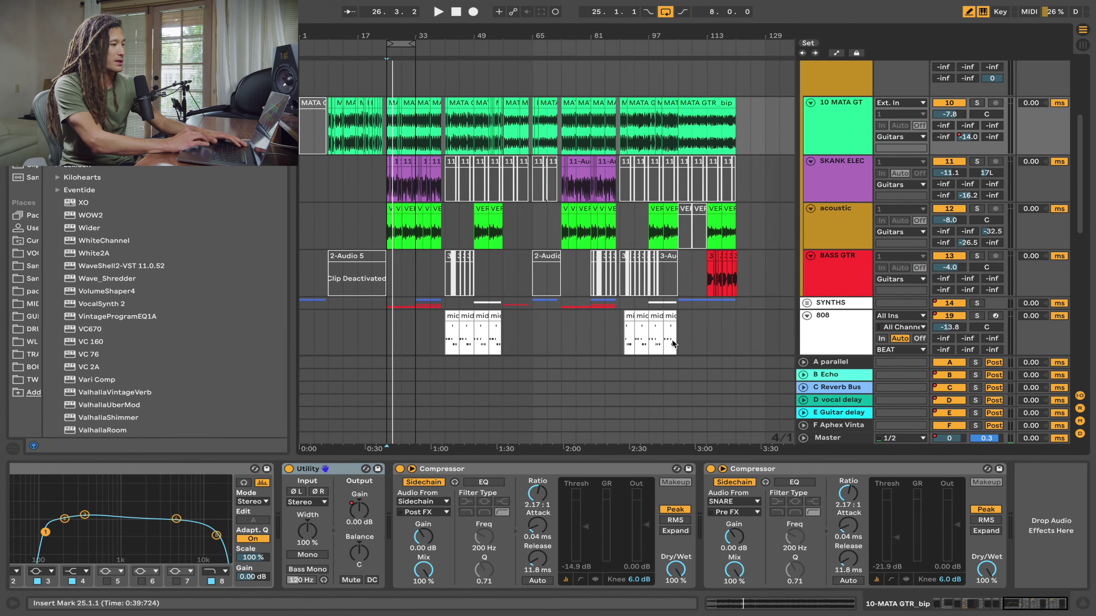
left_click(982, 257)
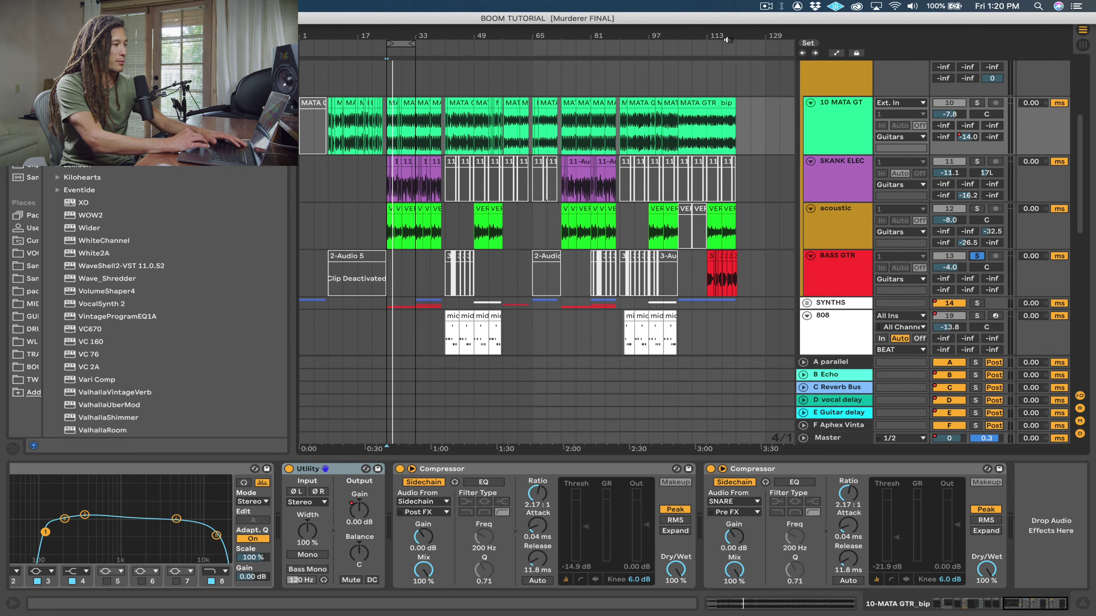
mouse_move(730, 41)
left_mouse_down()
mouse_move(731, 60)
mouse_move(681, 61)
left_mouse_up()
left_click(691, 281)
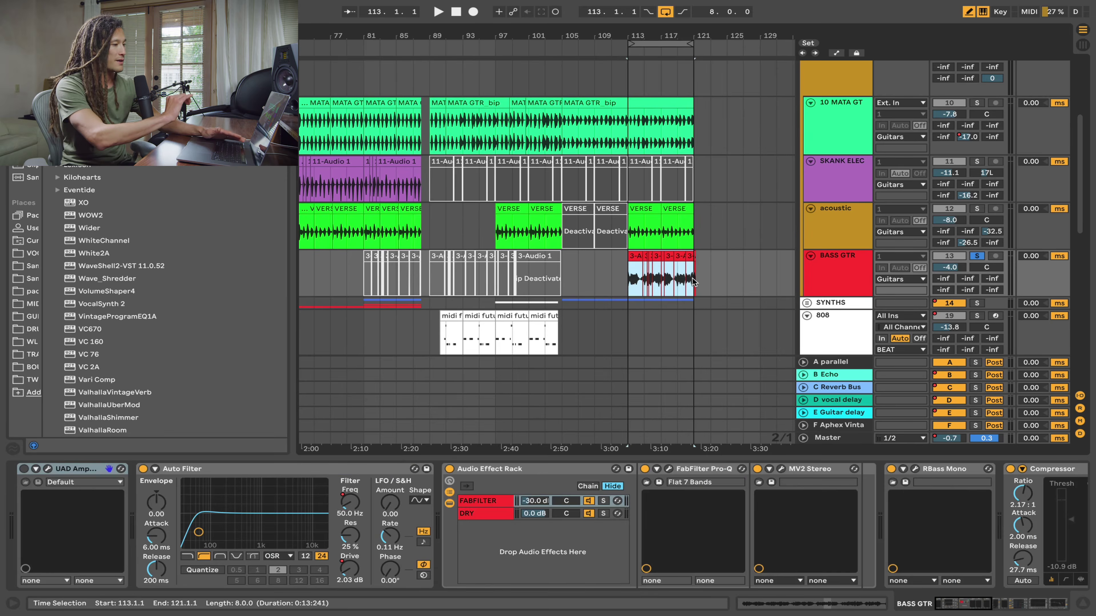
left_click(842, 281)
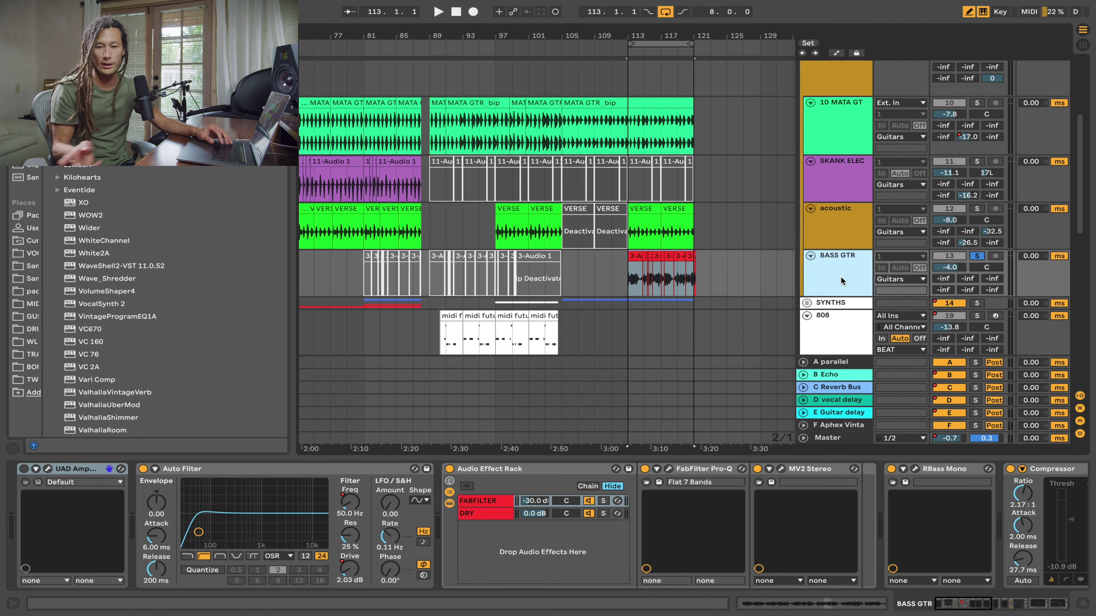
Play the soloed bass guitar from bar 113, then clear its solo to hear it in the full mix before stopping
mouse_move(476, 3)
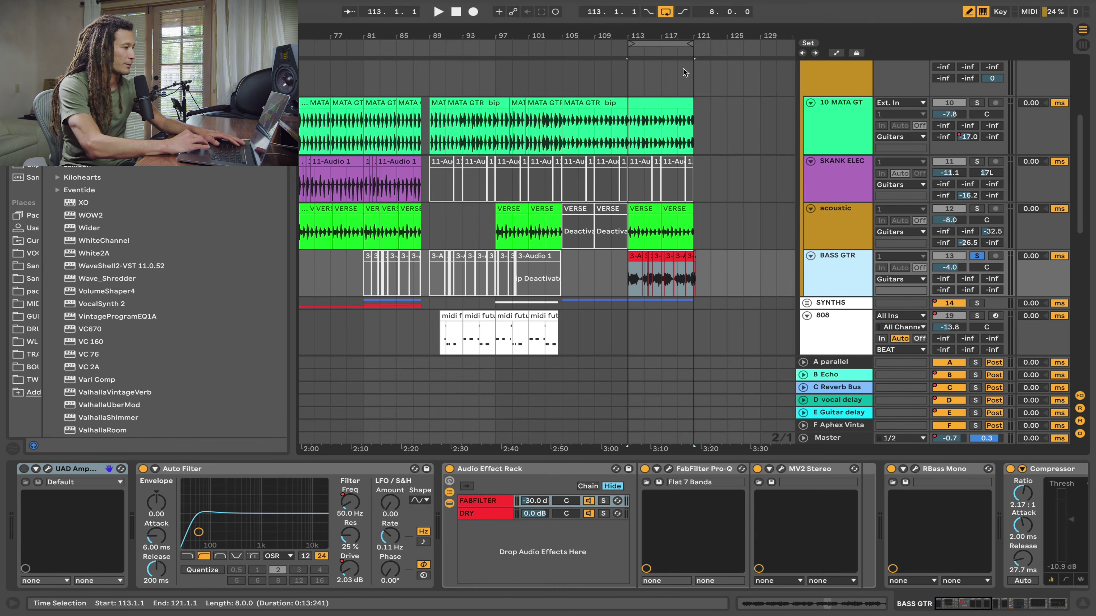
left_click(632, 278)
scroll(558, 283, "up", 5)
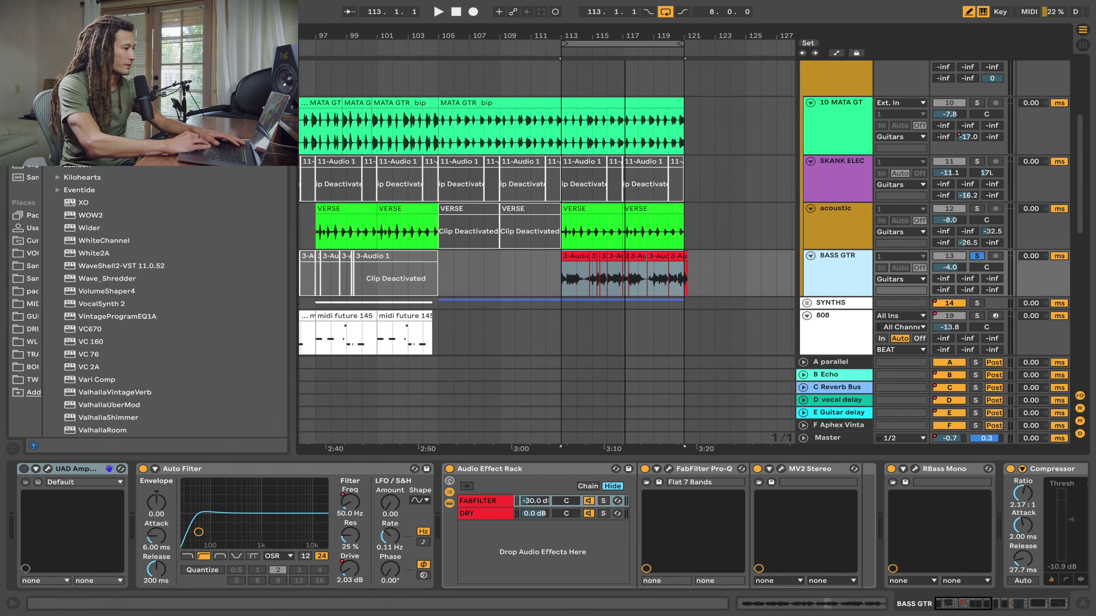
left_click(565, 280)
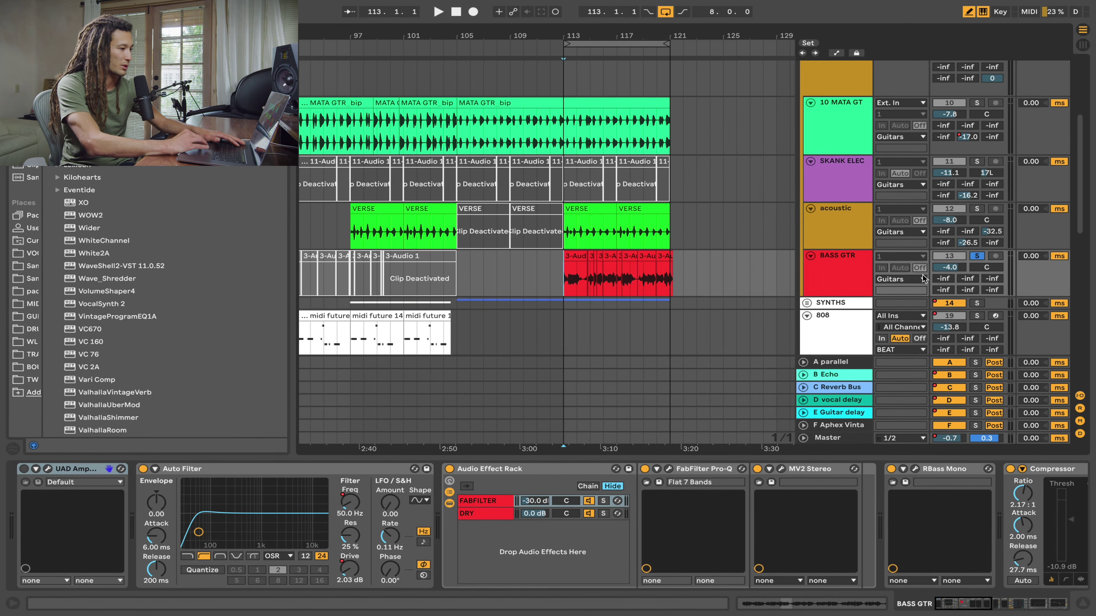
key("space")
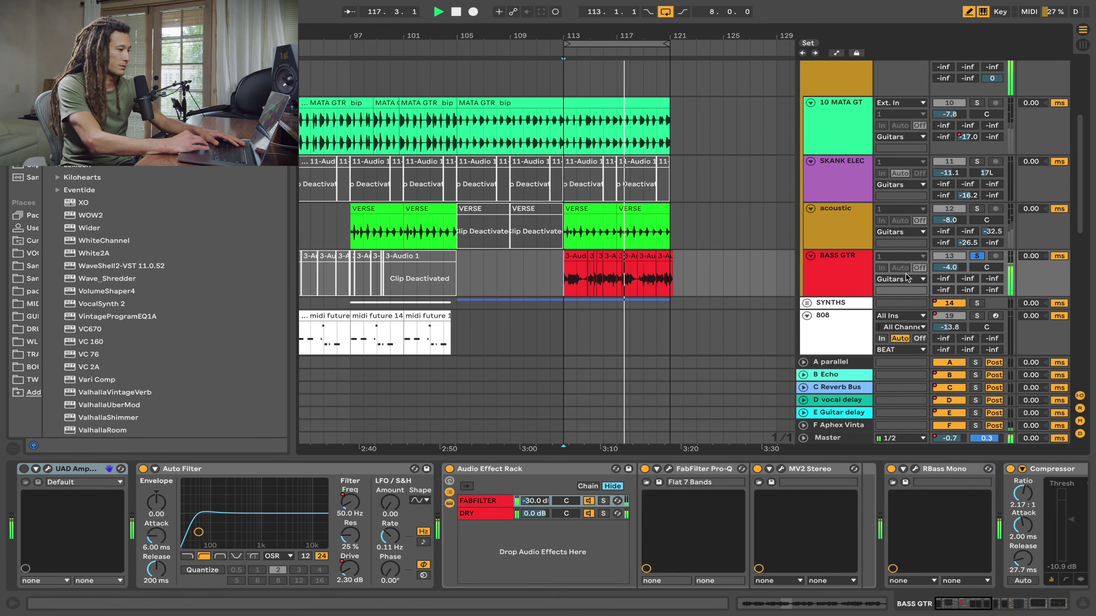
left_click(977, 256)
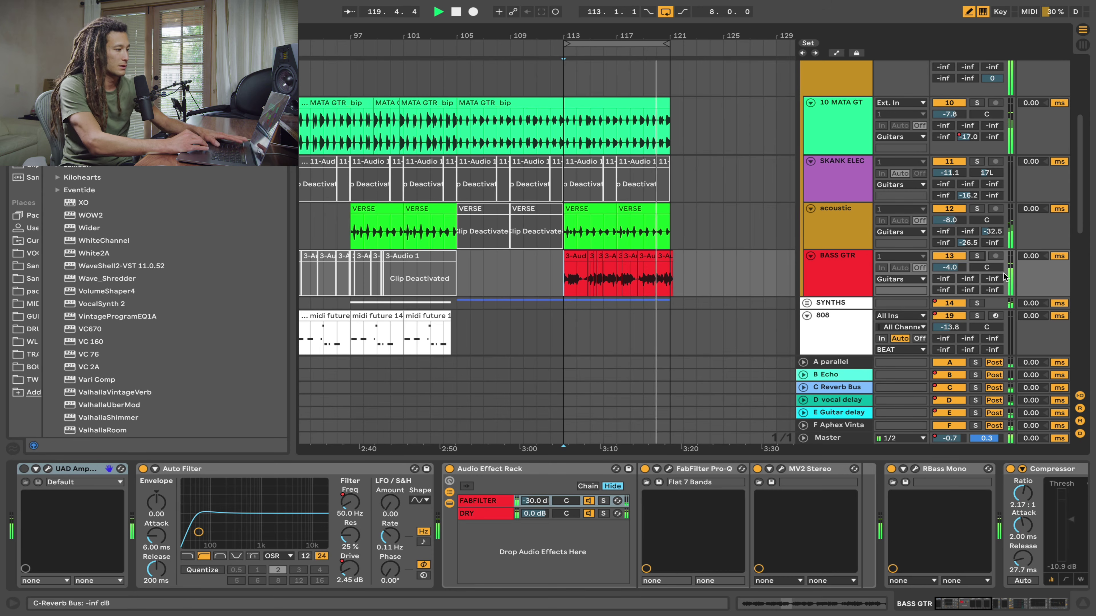
key("space")
Review where the BASS GTR clips sit within the arrangement leading up to bar 121
left_click(847, 291)
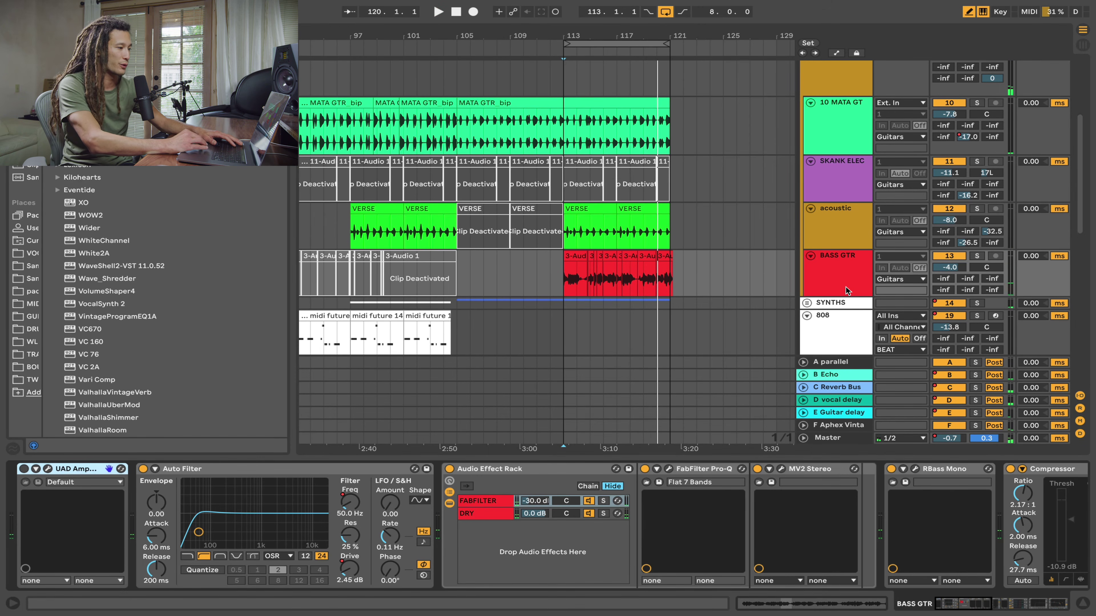
left_click(667, 294)
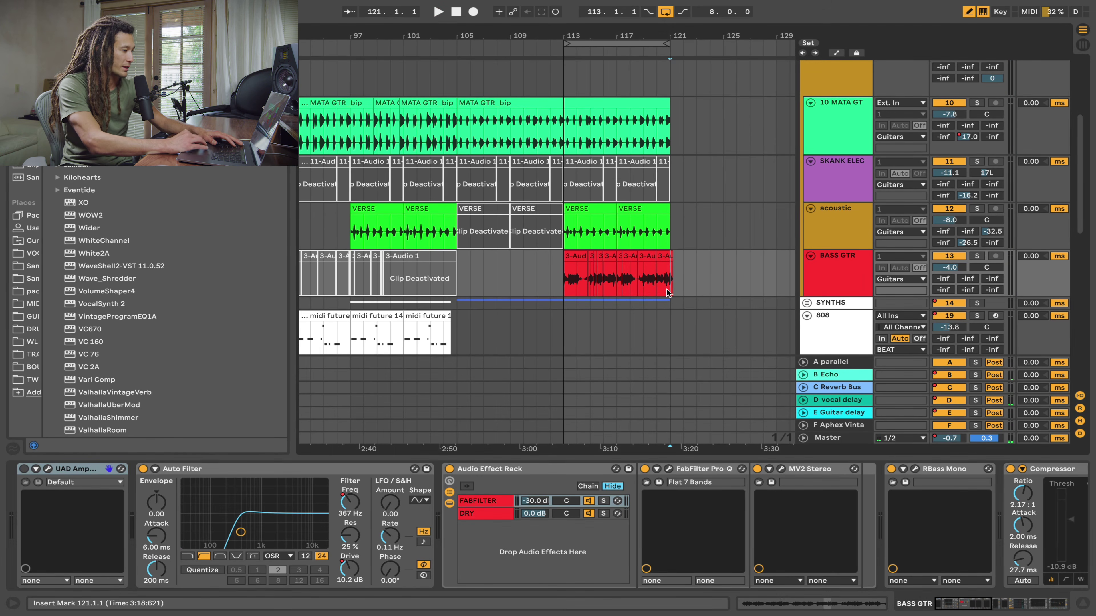
key("minus")
key("minus")
key("minus")
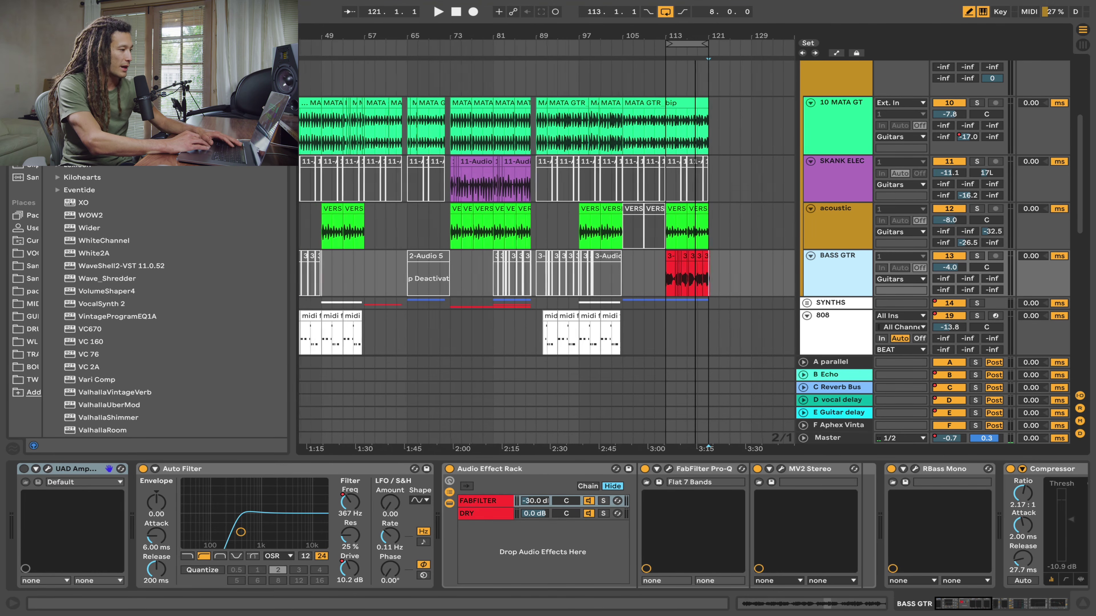
key("plus")
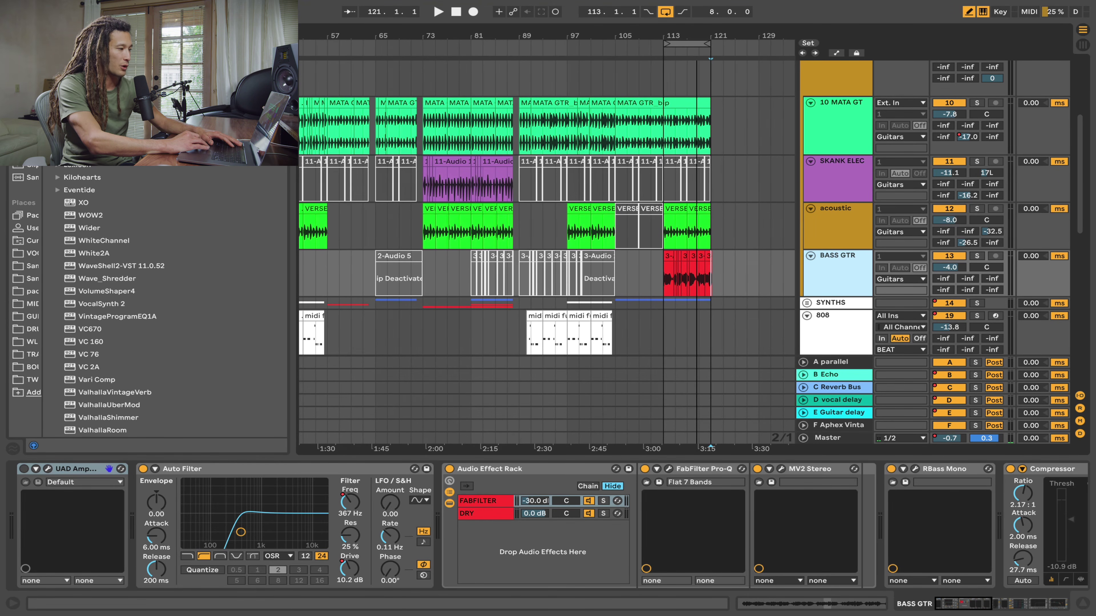
key("plus")
key("plus")
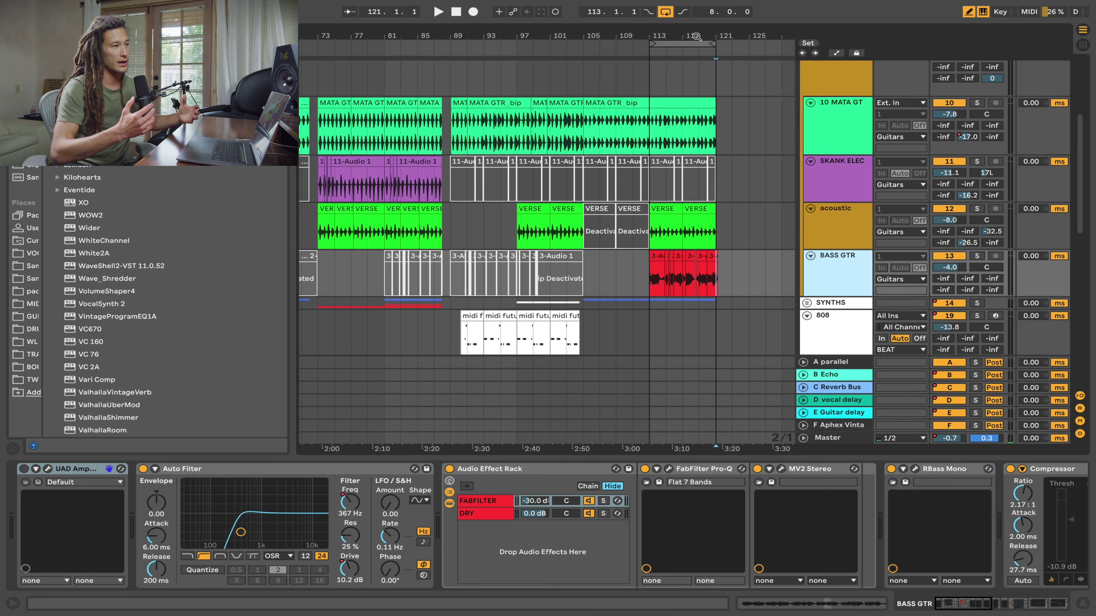
Solo the bass guitar and play it from bar 113, comparing RBass Mono bypassed and re-enabled
left_click(656, 152)
left_click(833, 262)
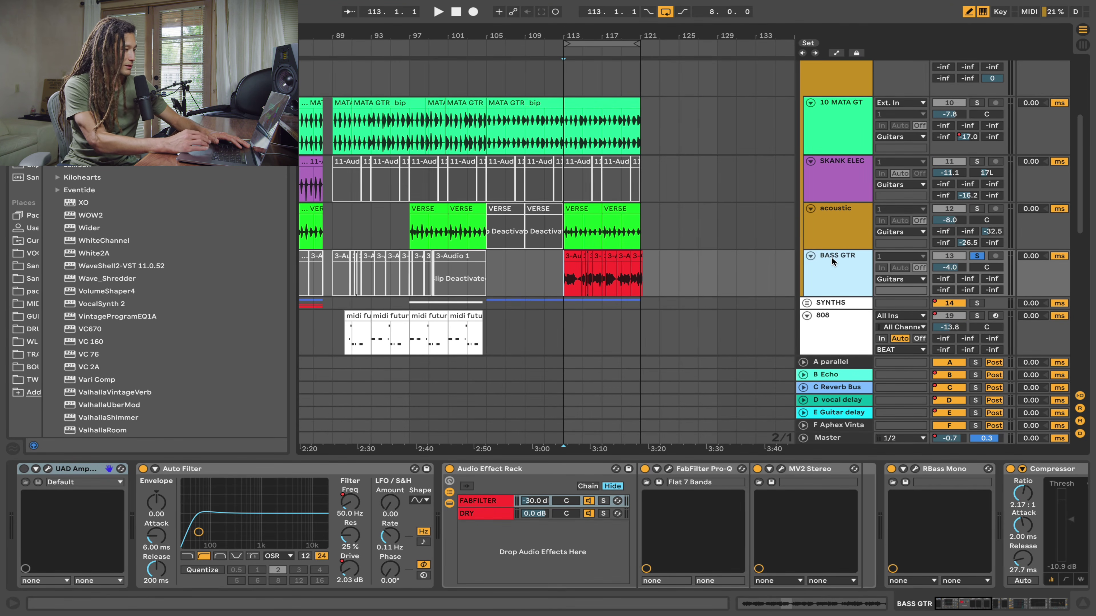
key("space")
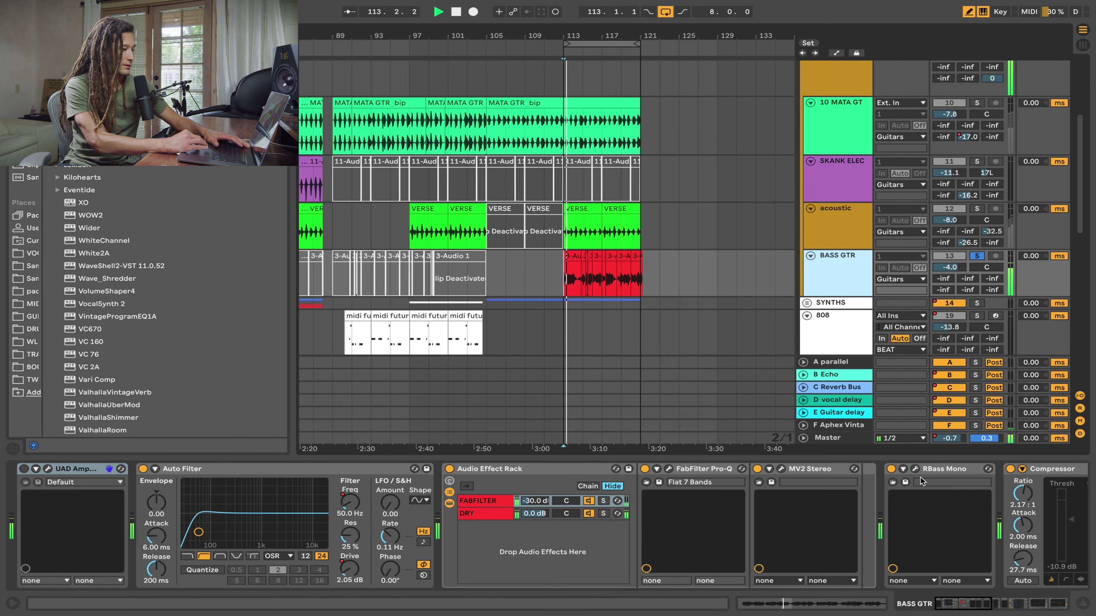
left_click(891, 469)
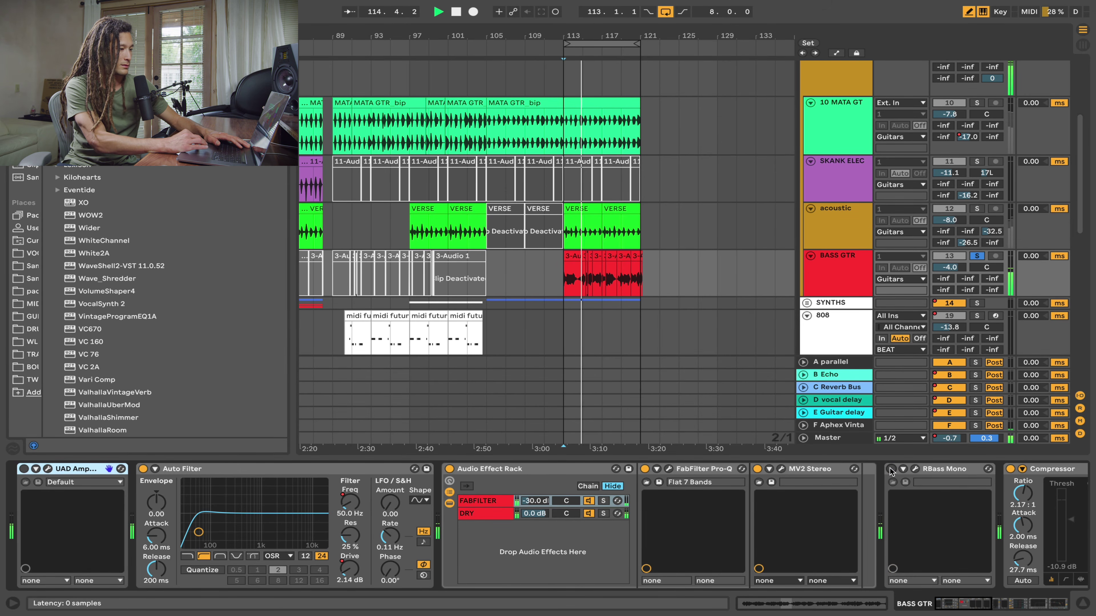
left_click(891, 469)
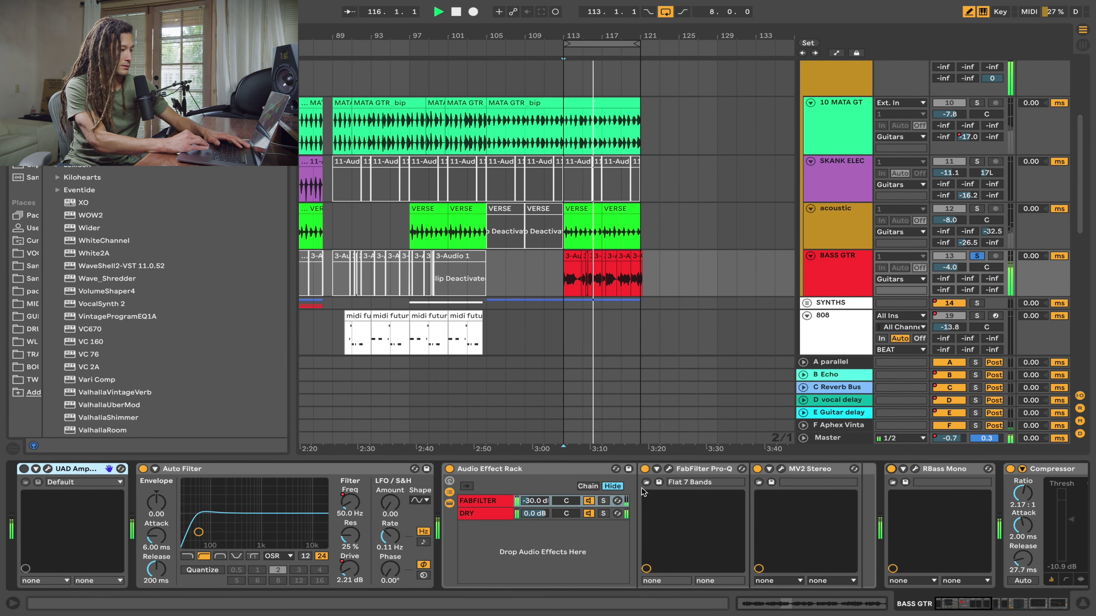
Audition the bass guitar with FabFilter Pro-Q and MV2 Stereo bypassed, then undo both bypasses
left_click(644, 469)
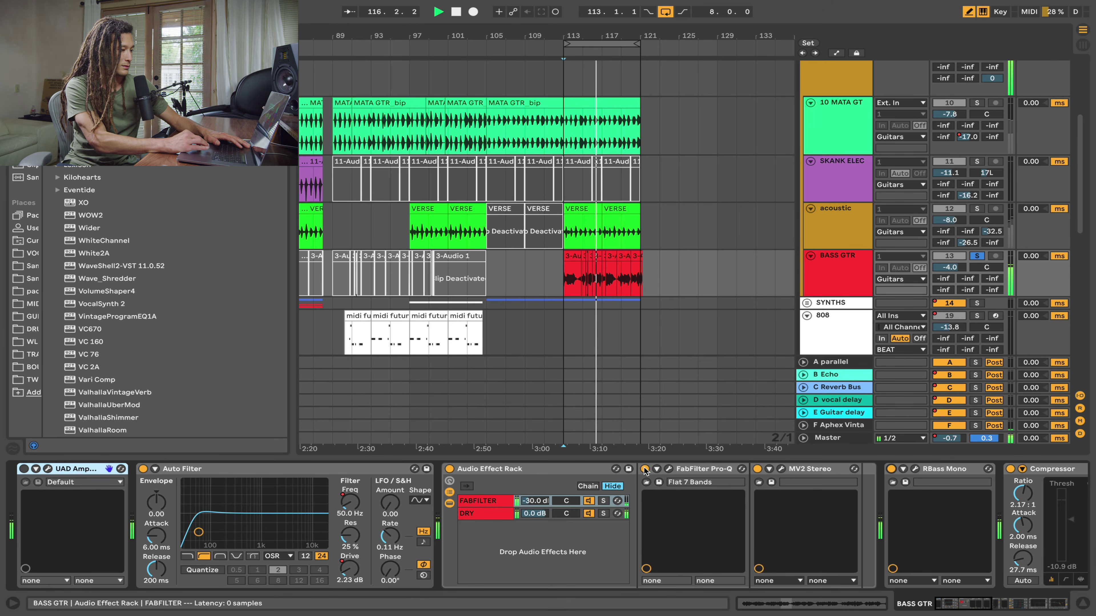
left_click(757, 469)
key("ctrl+z")
key("ctrl+z")
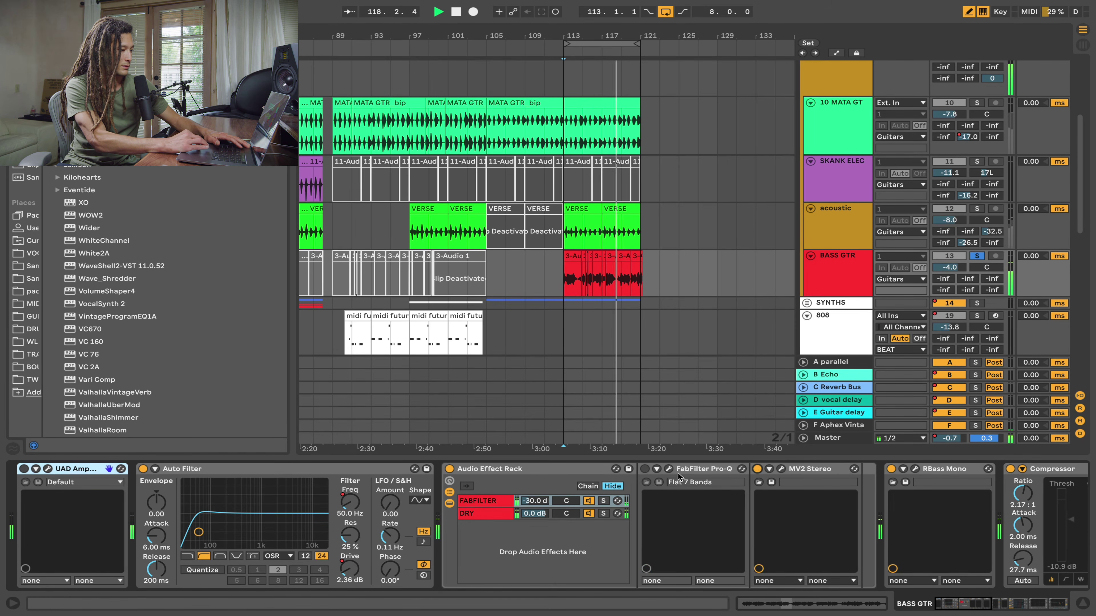
Restart the bass guitar from bar 113 and compare its OTT compression bypassed and re-enabled
scroll(777, 518, "right", 5)
key("space")
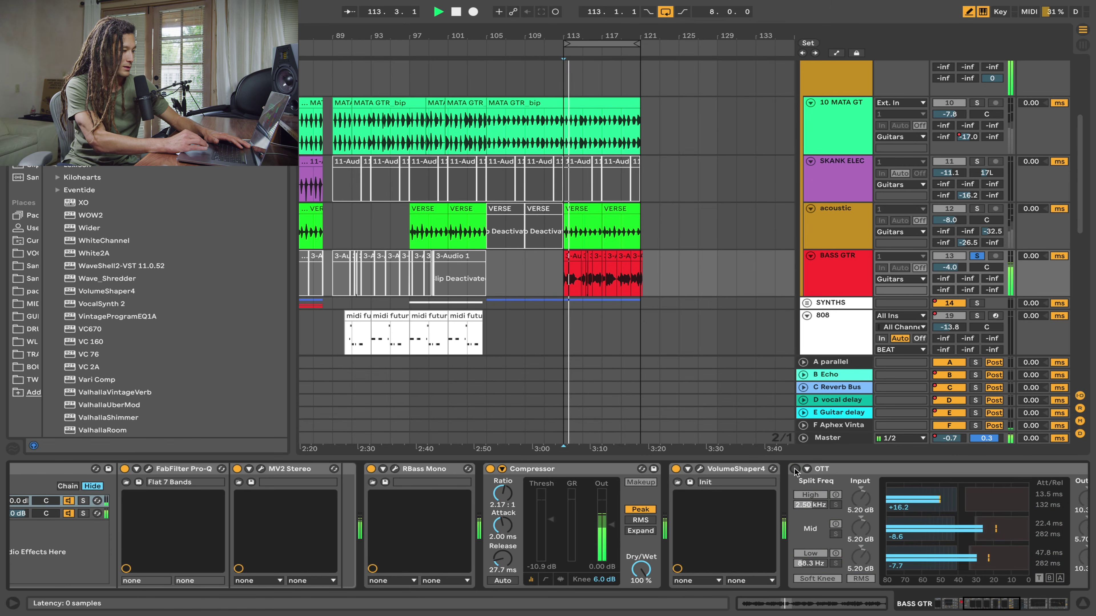
left_click(795, 469)
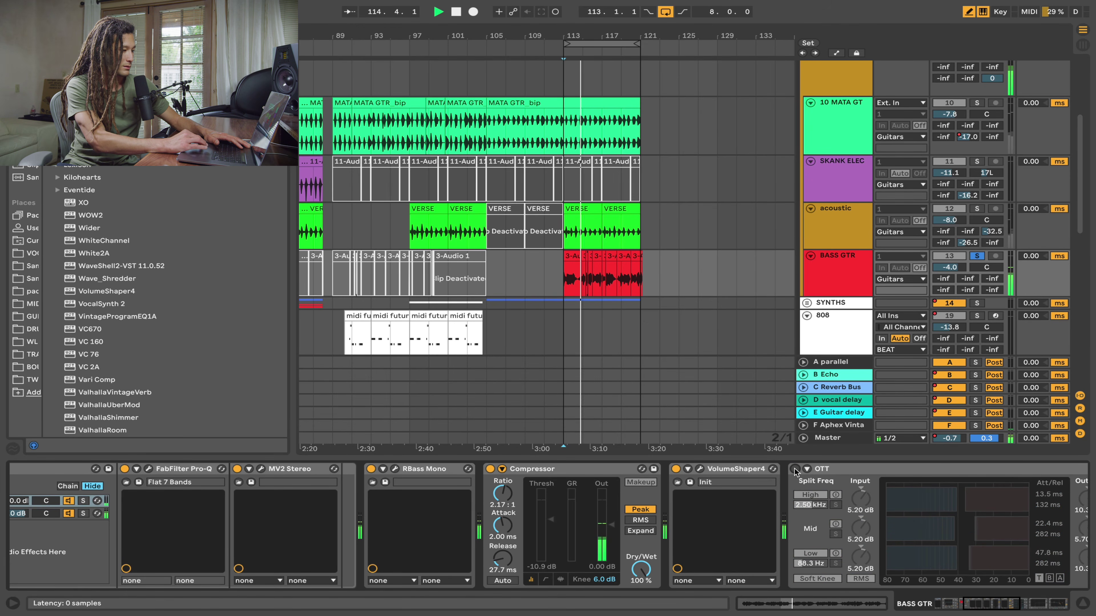
left_click(794, 470)
scroll(820, 527, "left", 2)
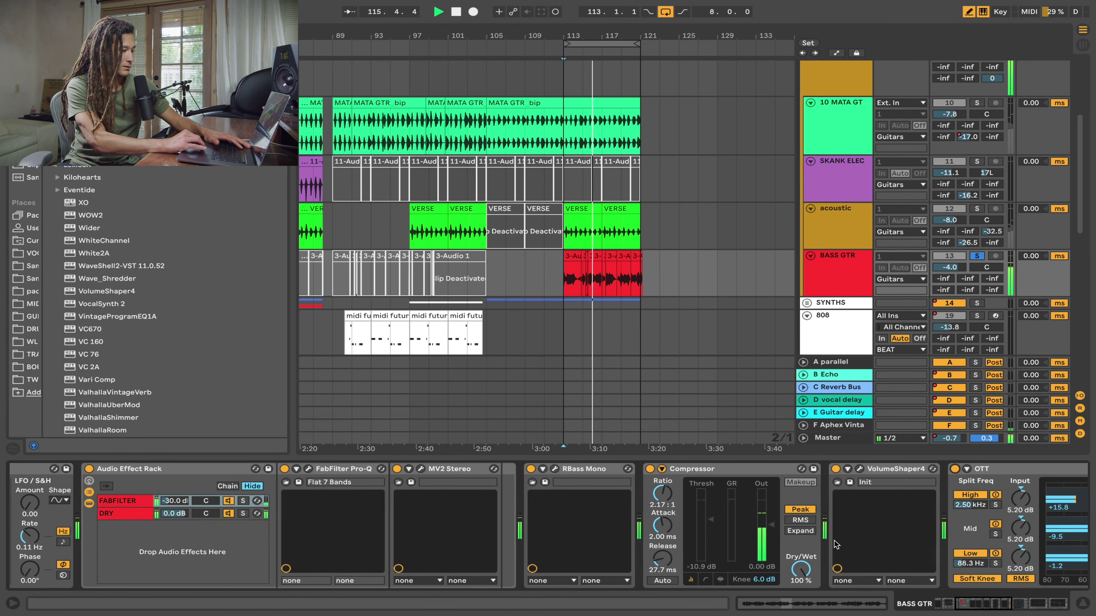
Stop playback and inspect the 55 Hz band of the last EQ Eight on the bass guitar
scroll(820, 526, "right", 10)
scroll(833, 541, "right", 5)
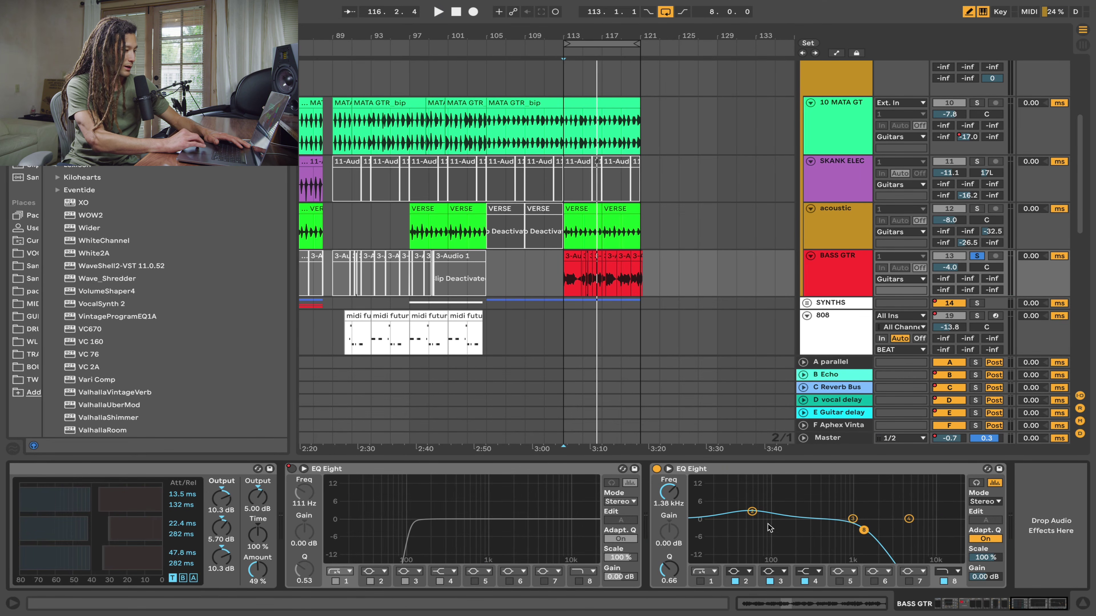
left_click(752, 513)
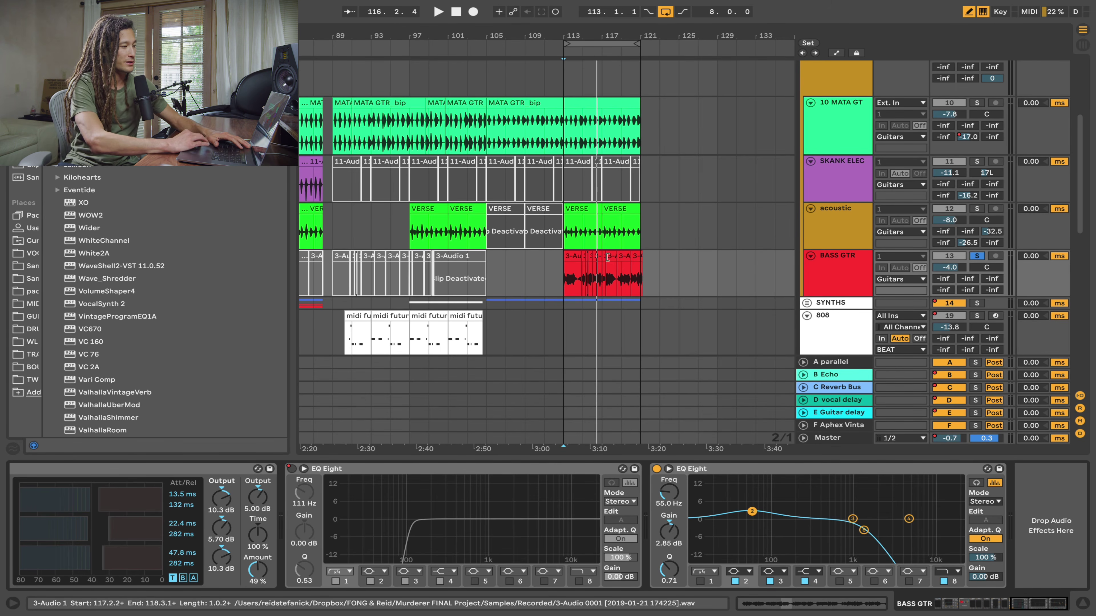
Open the bass guitar clip at bar 113 and examine its Transpose setting
double_click(574, 258)
key("space")
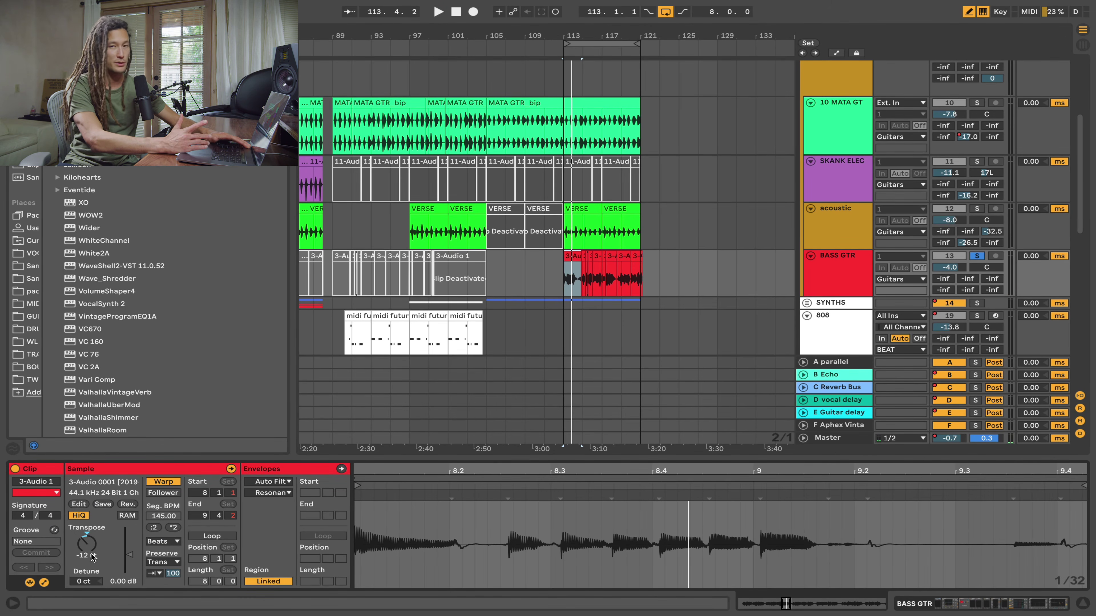
key("space")
Select the BASS GTR track from bar 113 to 123, show its device chain again and play it
left_click_drag(659, 277, 559, 275)
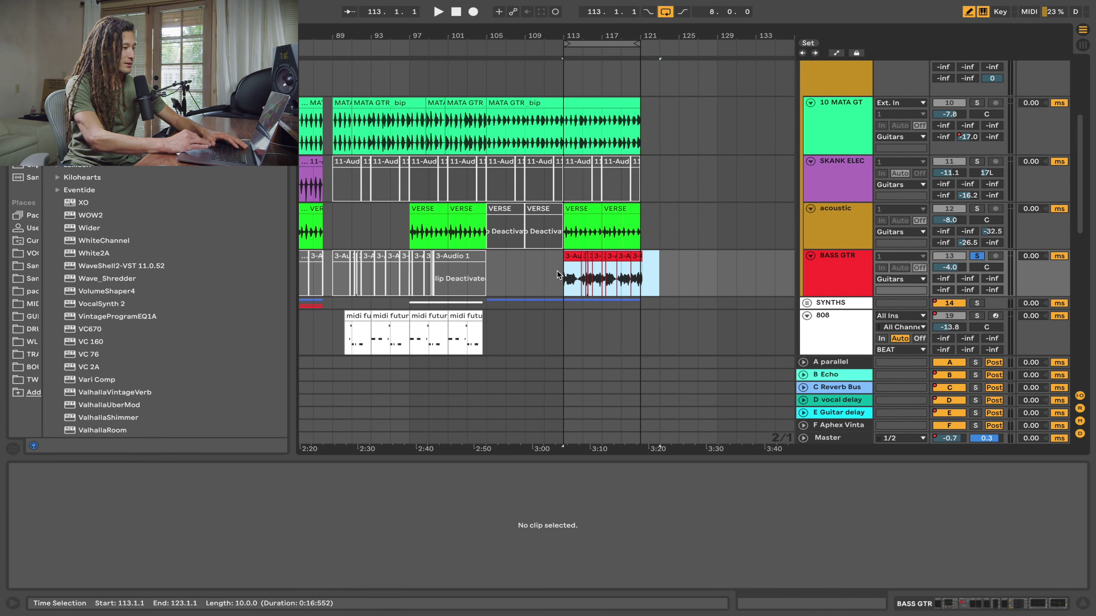
left_click(836, 282)
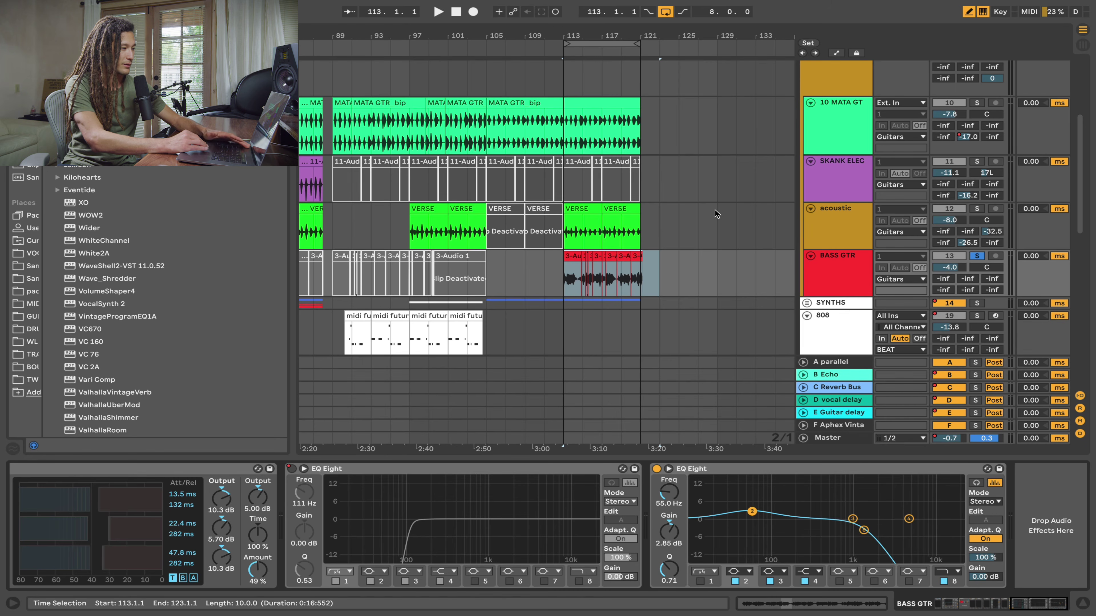
key("space")
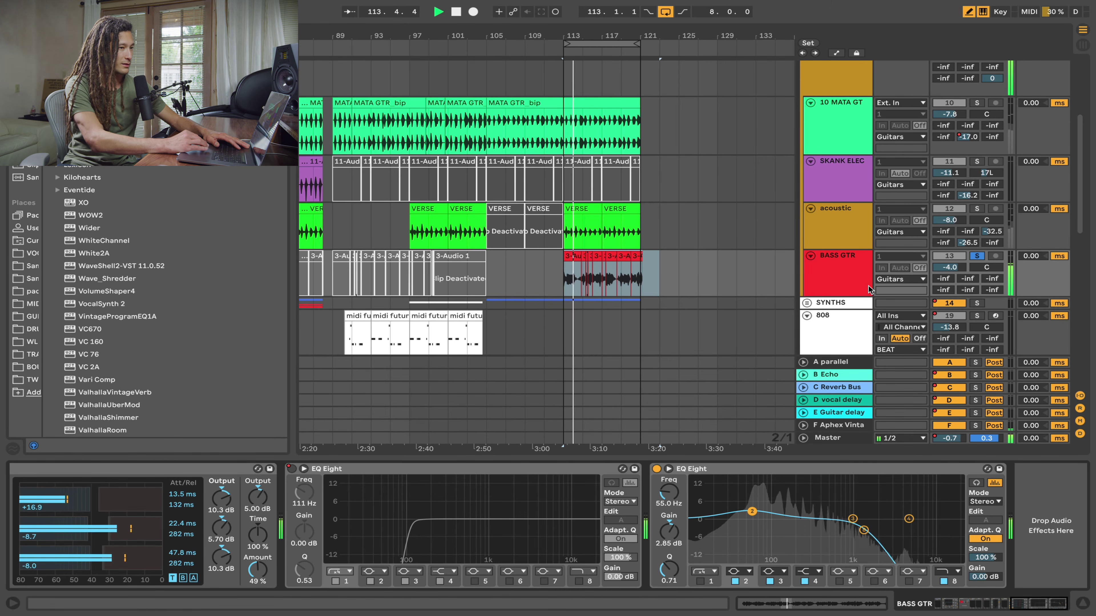